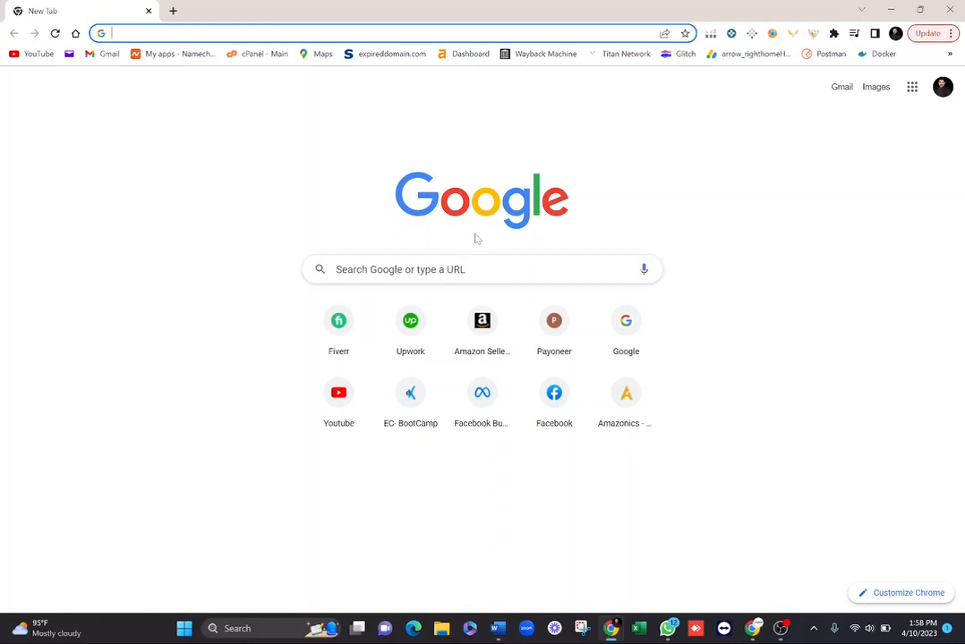
- Go to comptroller.texas.gov and open the Webfile eSystems login page
{"action": "type", "text": "comp"}
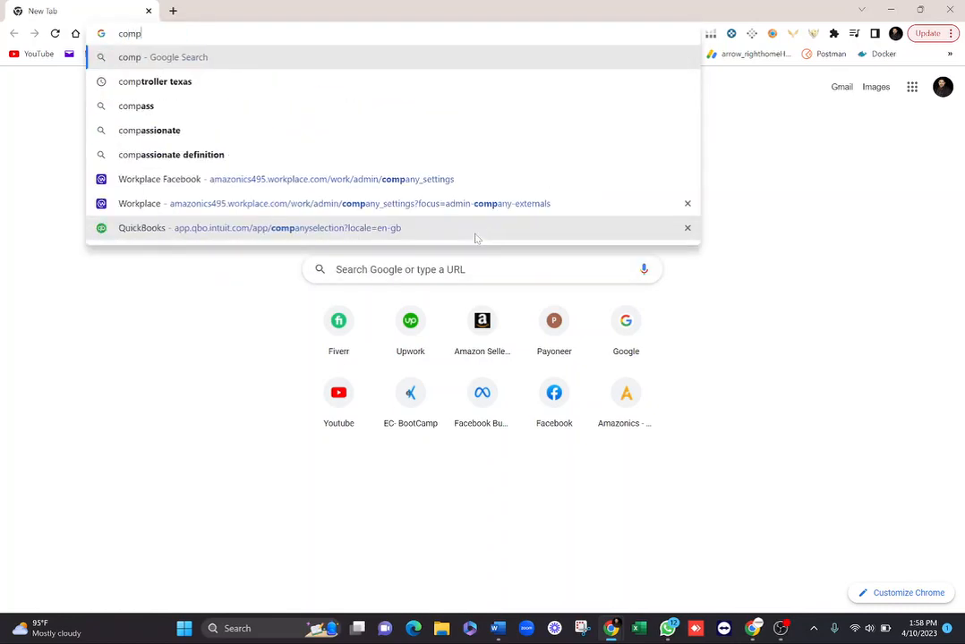
{"action": "type", "text": "rot"}
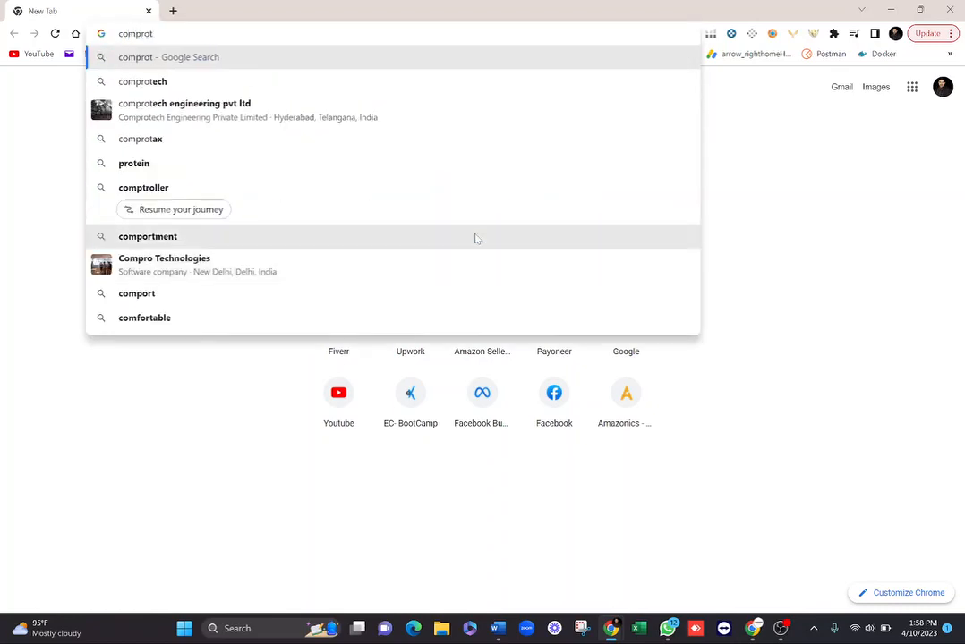
{"action": "key", "text": "BackSpace"}
{"action": "key", "text": "BackSpace"}
{"action": "key", "text": "BackSpace"}
{"action": "type", "text": "troller.texas.gov"}
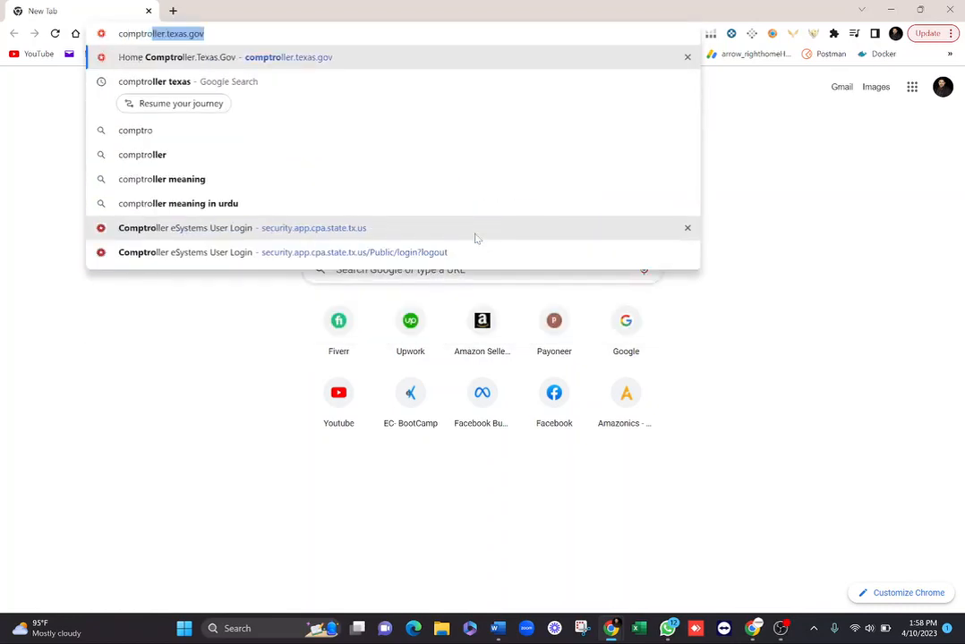
{"action": "key", "text": "Return"}
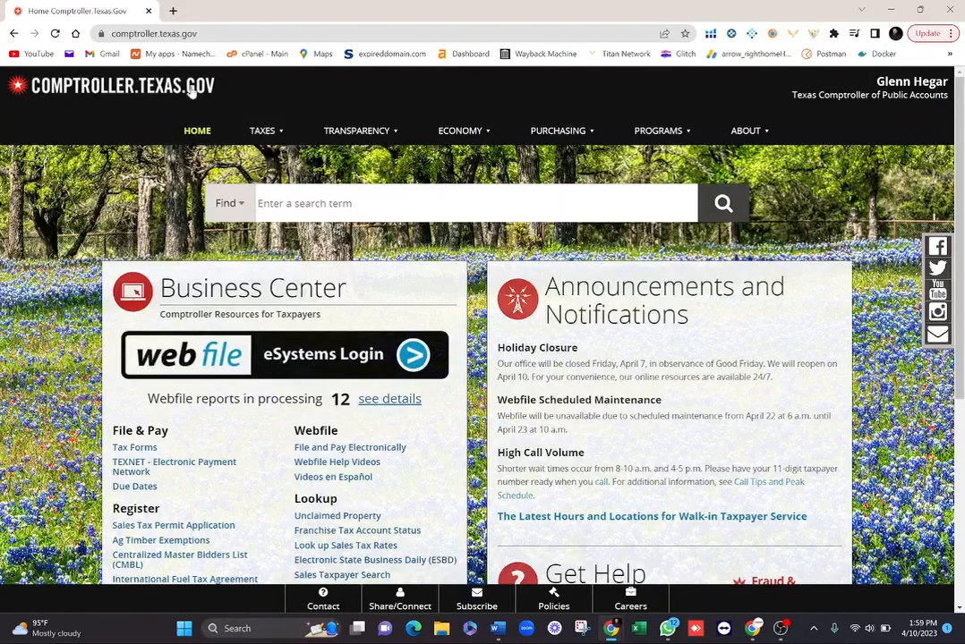
{"action": "left_click", "coordinate": [334, 370]}
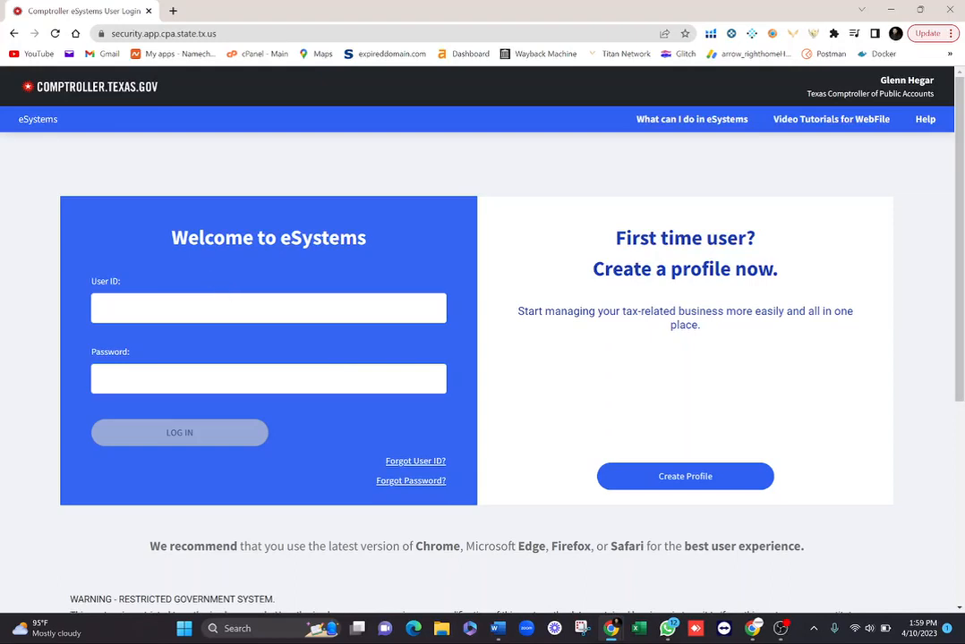
- Log in to eSystems with the saved user ID and the account password
{"action": "left_click", "coordinate": [206, 308]}
{"action": "left_click", "coordinate": [205, 340]}
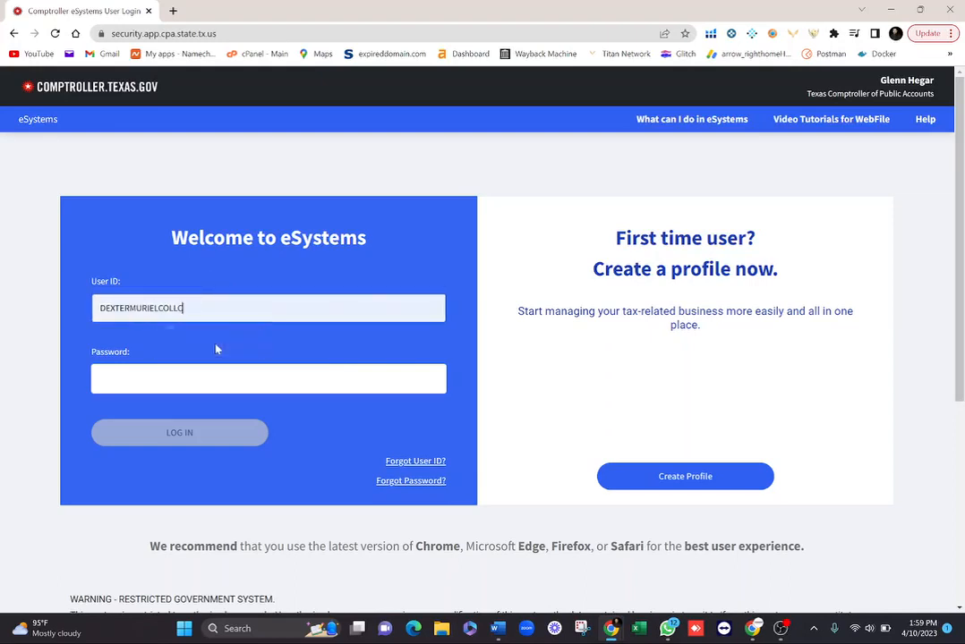
{"action": "left_click", "coordinate": [215, 379]}
{"action": "type", "text": "•"}
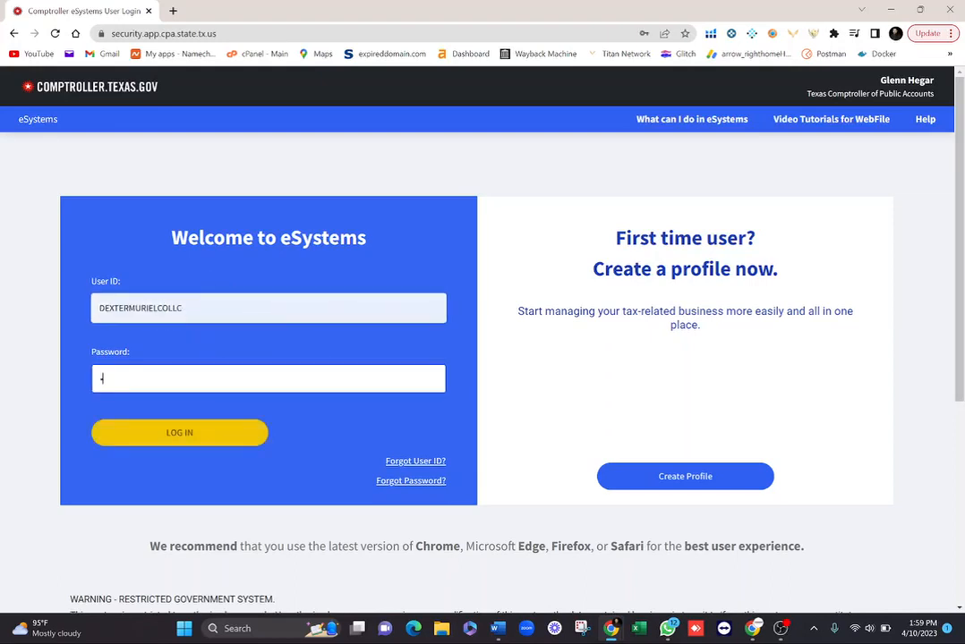
{"action": "type", "text": "••••••••••"}
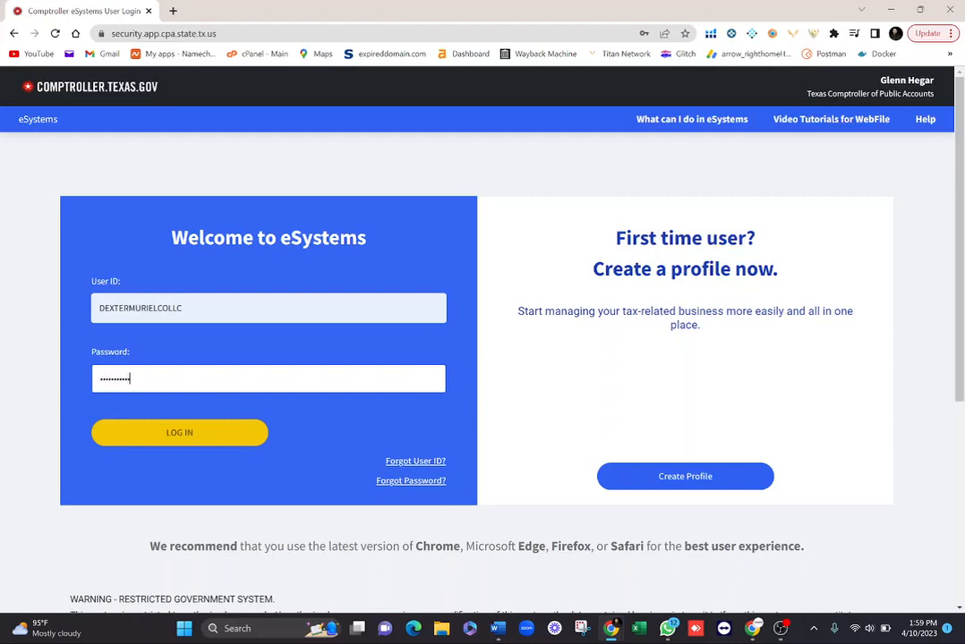
{"action": "left_click", "coordinate": [184, 439]}
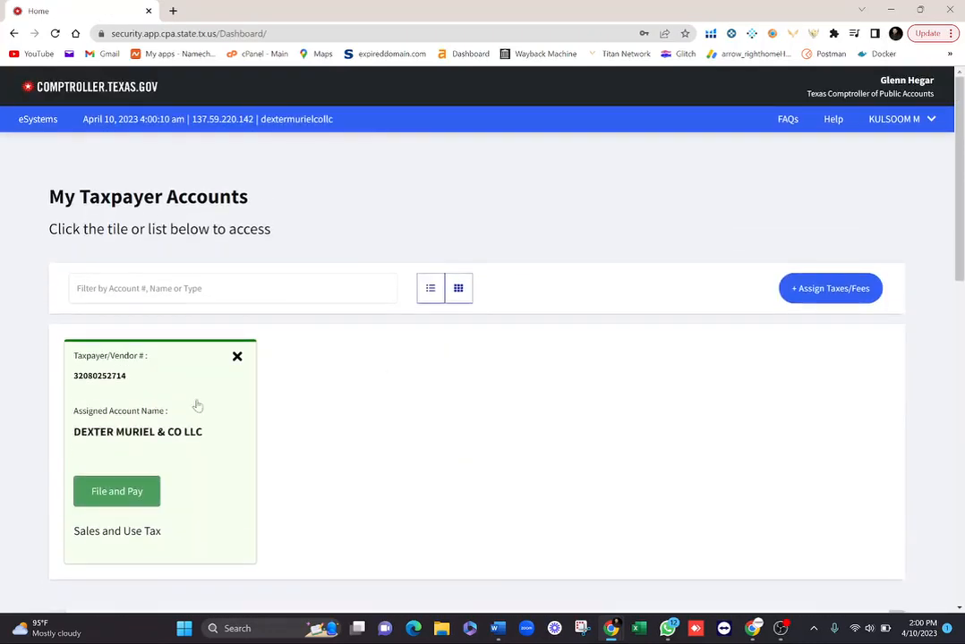
- Look over the dashboard's assigned taxpayer account, Popular Services and eSystems Services
{"action": "scroll", "coordinate": [394, 400], "scroll_direction": "down", "scroll_amount": 2}
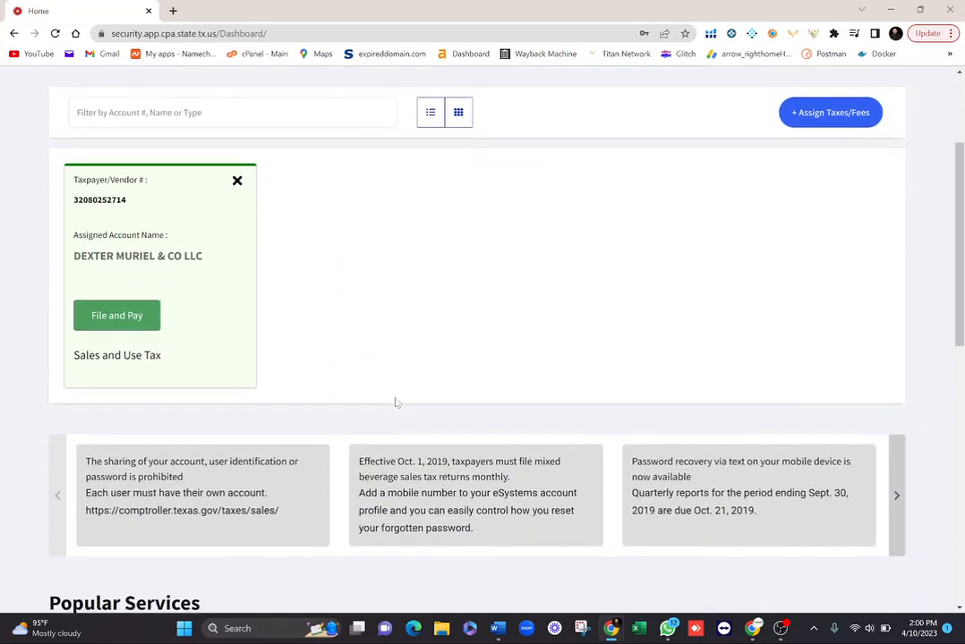
{"action": "scroll", "coordinate": [396, 403], "scroll_direction": "down", "scroll_amount": 4}
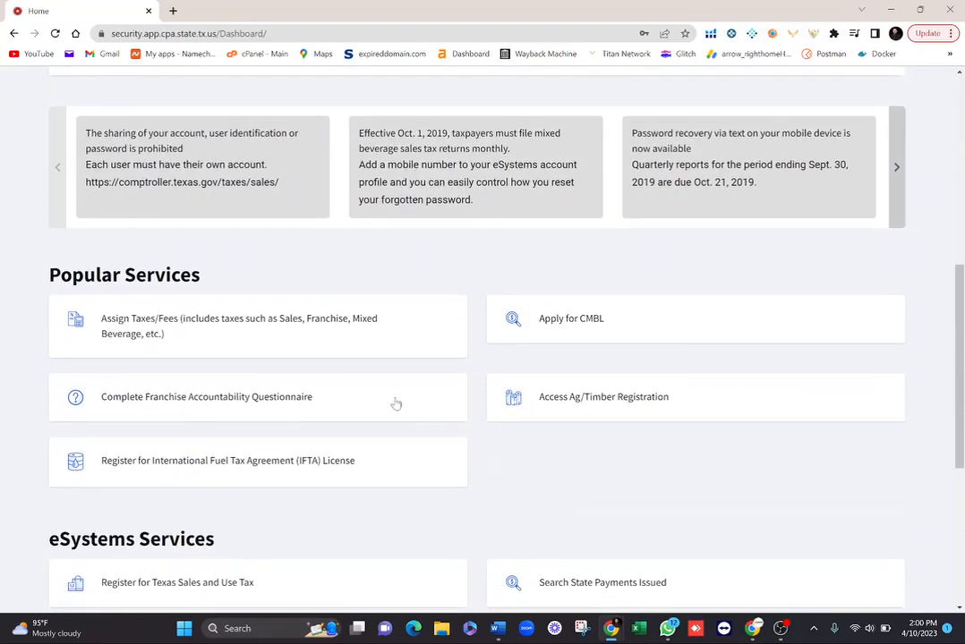
{"action": "scroll", "coordinate": [396, 403], "scroll_direction": "down", "scroll_amount": 3}
{"action": "scroll", "coordinate": [396, 402], "scroll_direction": "up", "scroll_amount": 2}
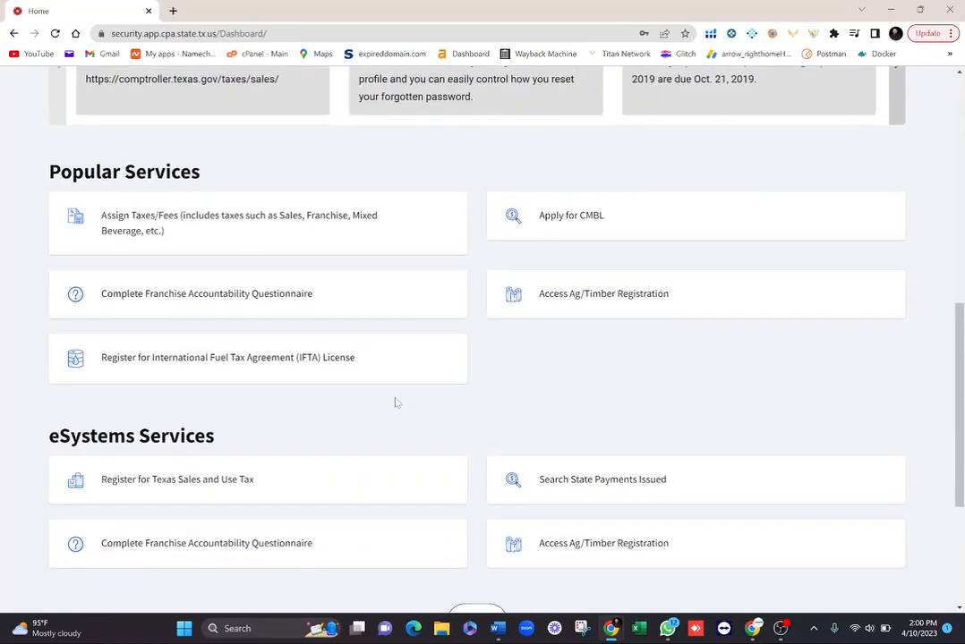
{"action": "scroll", "coordinate": [397, 403], "scroll_direction": "up", "scroll_amount": 5}
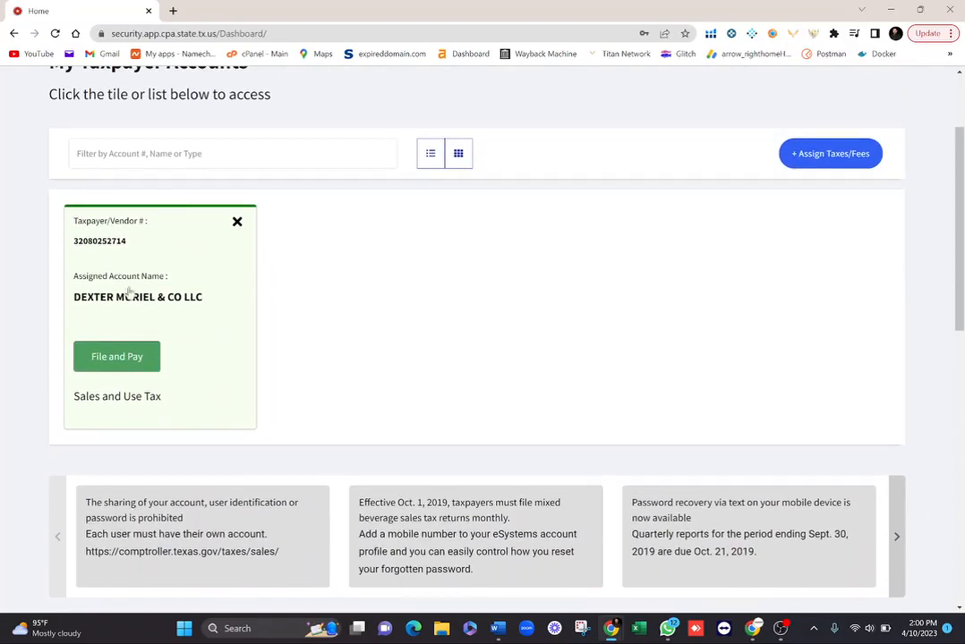
{"action": "scroll", "coordinate": [188, 365], "scroll_direction": "down", "scroll_amount": 4}
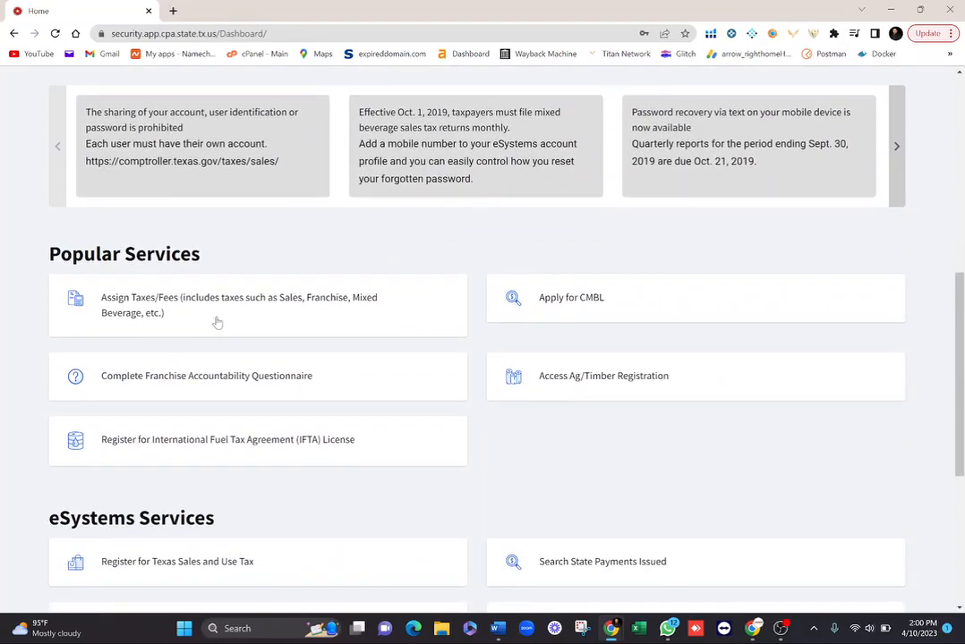
{"action": "scroll", "coordinate": [217, 323], "scroll_direction": "down", "scroll_amount": 2}
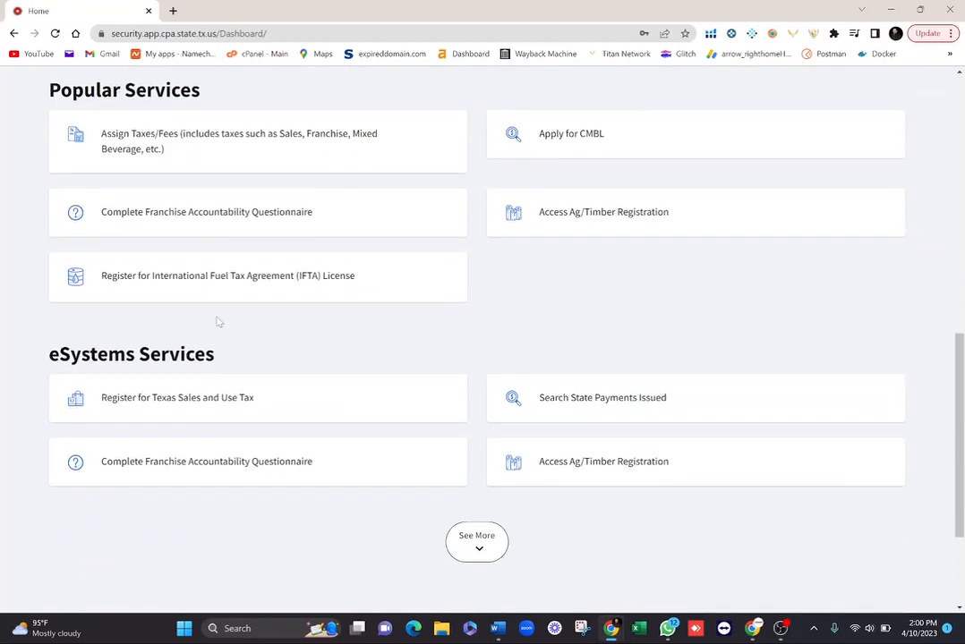
{"action": "scroll", "coordinate": [217, 322], "scroll_direction": "up", "scroll_amount": 1}
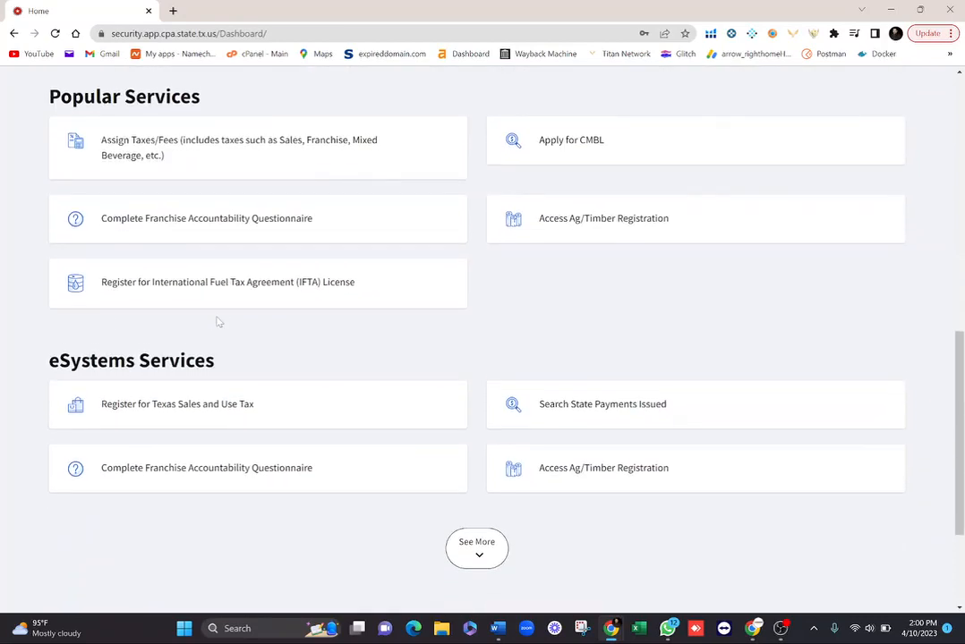
{"action": "scroll", "coordinate": [217, 323], "scroll_direction": "up", "scroll_amount": 7}
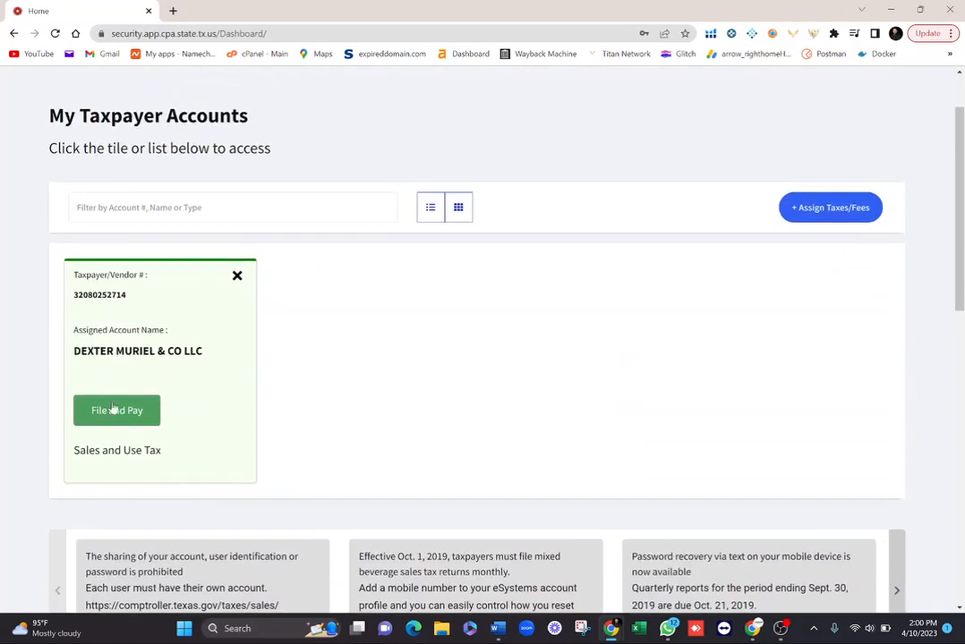
- Open File and Pay for the Sales and Use Tax account and start filing an original return
{"action": "left_click", "coordinate": [113, 409]}
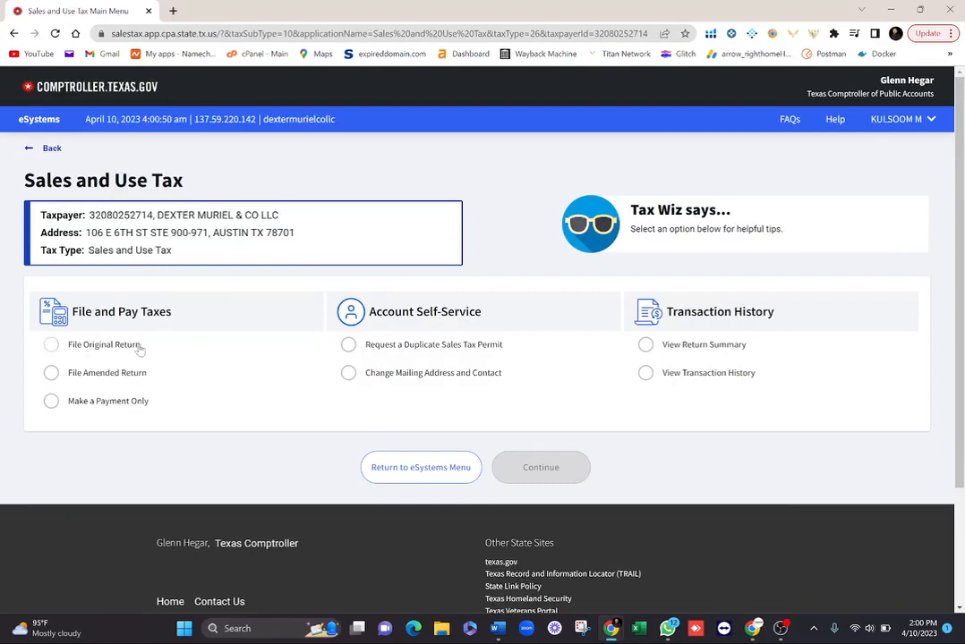
{"action": "left_click", "coordinate": [86, 345]}
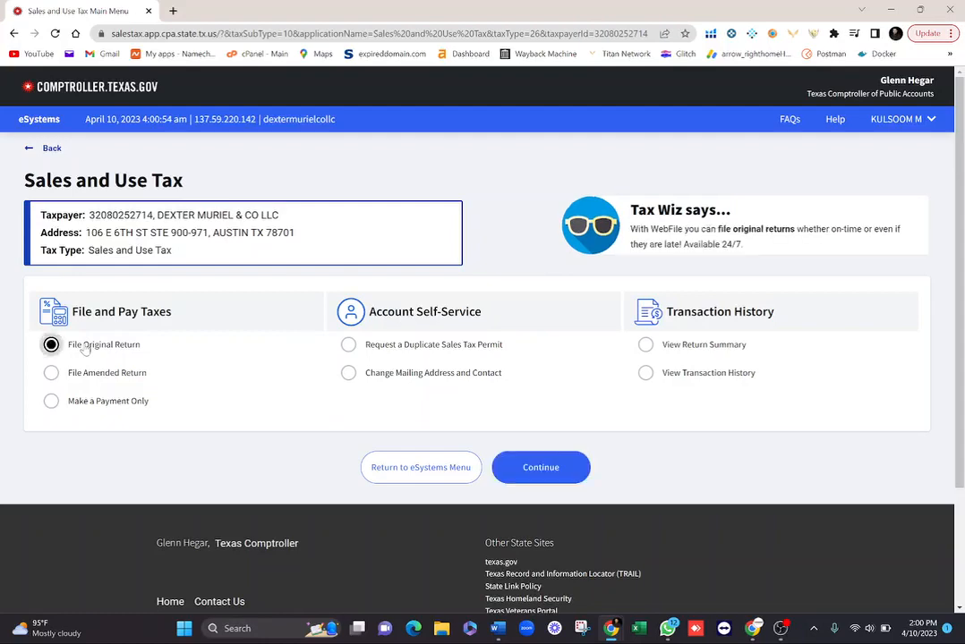
{"action": "left_click", "coordinate": [541, 467]}
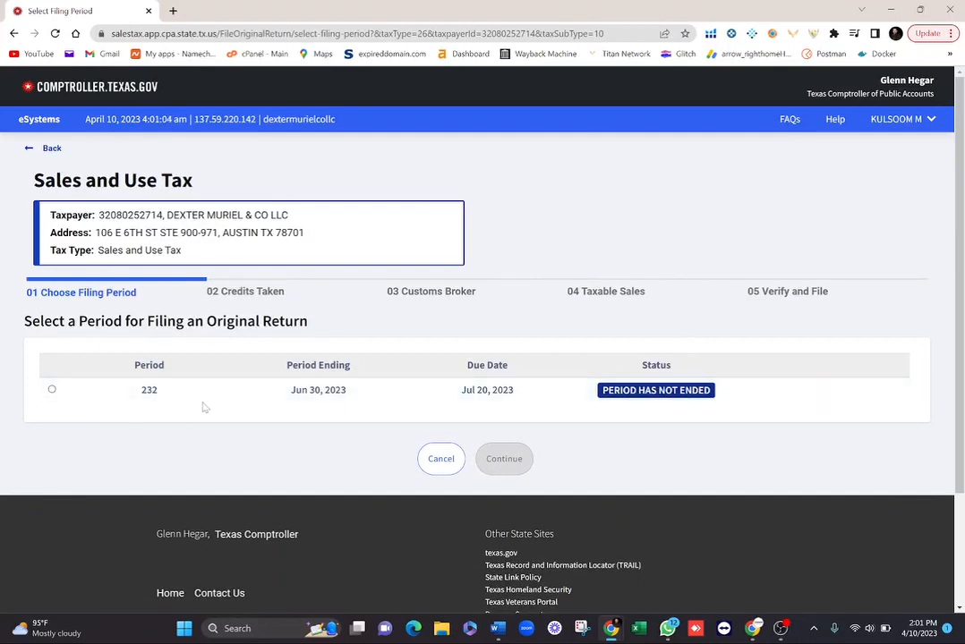
- Select filing period 232 ending Jun 30, 2023, answer No to the future end date question, and continue with that period
{"action": "left_click", "coordinate": [160, 399]}
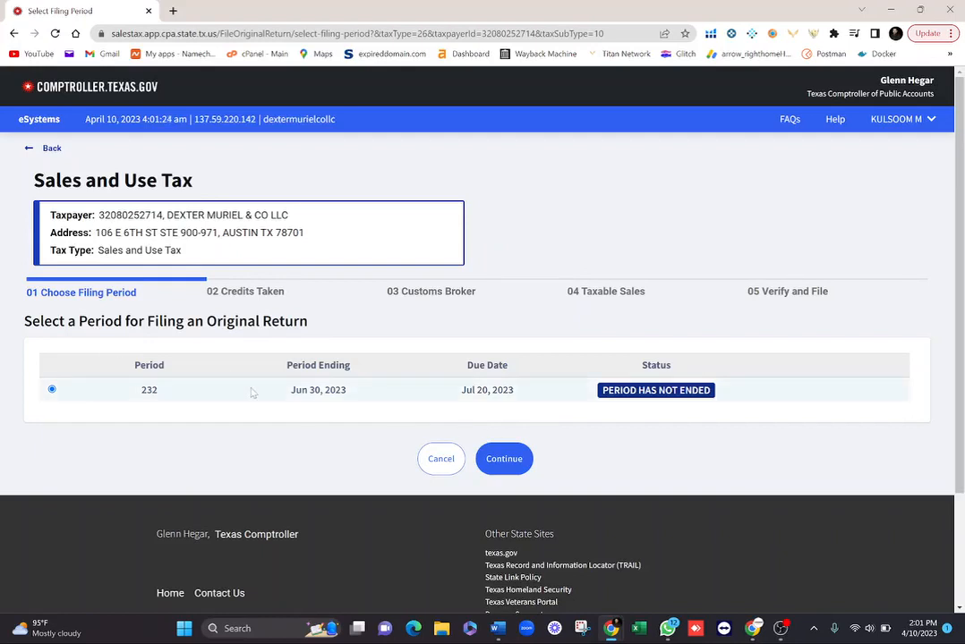
{"action": "left_click", "coordinate": [503, 458]}
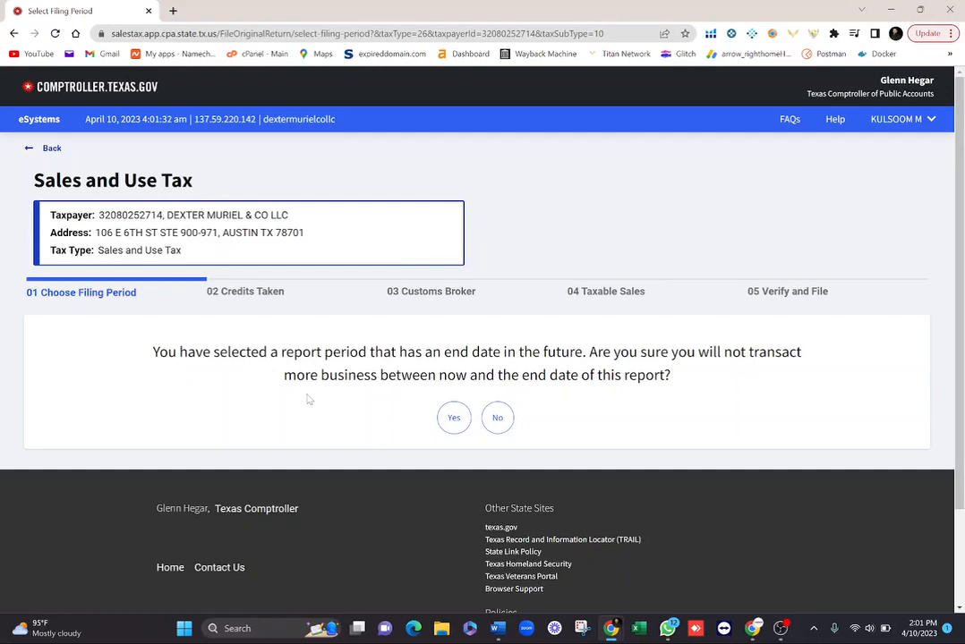
{"action": "left_click", "coordinate": [490, 416]}
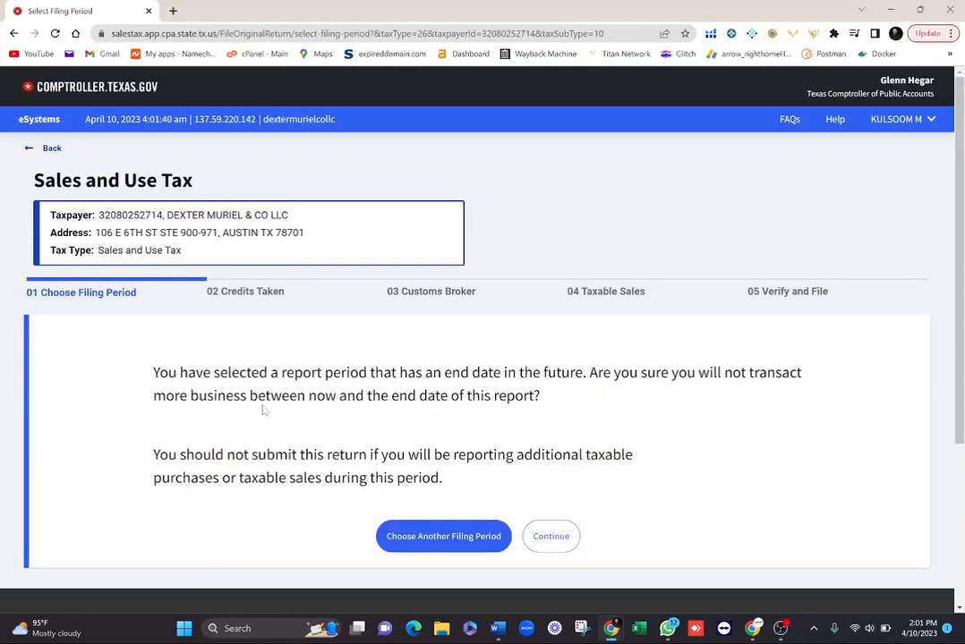
{"action": "scroll", "coordinate": [264, 410], "scroll_direction": "down", "scroll_amount": 1}
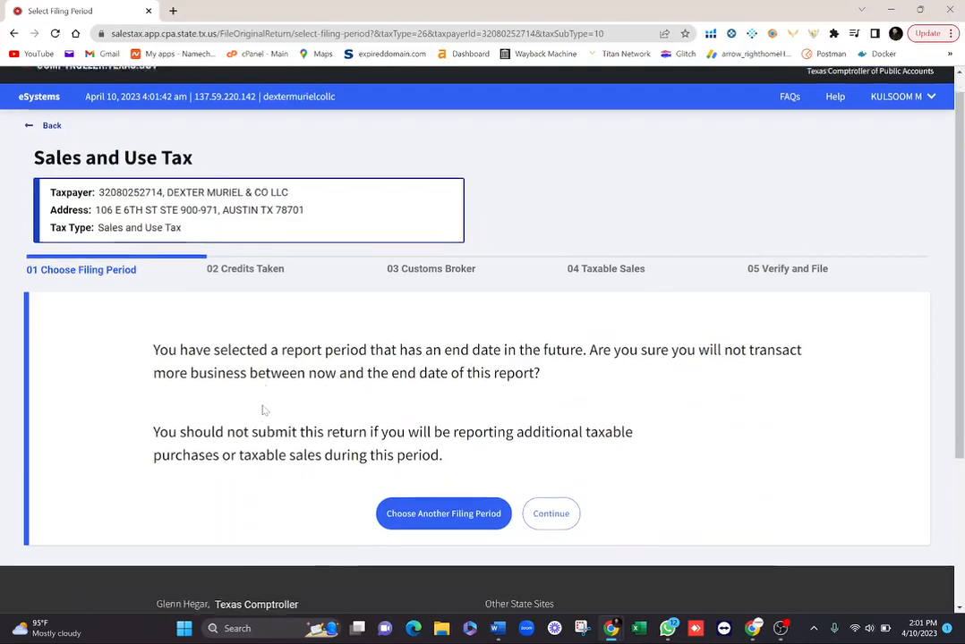
{"action": "left_click", "coordinate": [549, 479]}
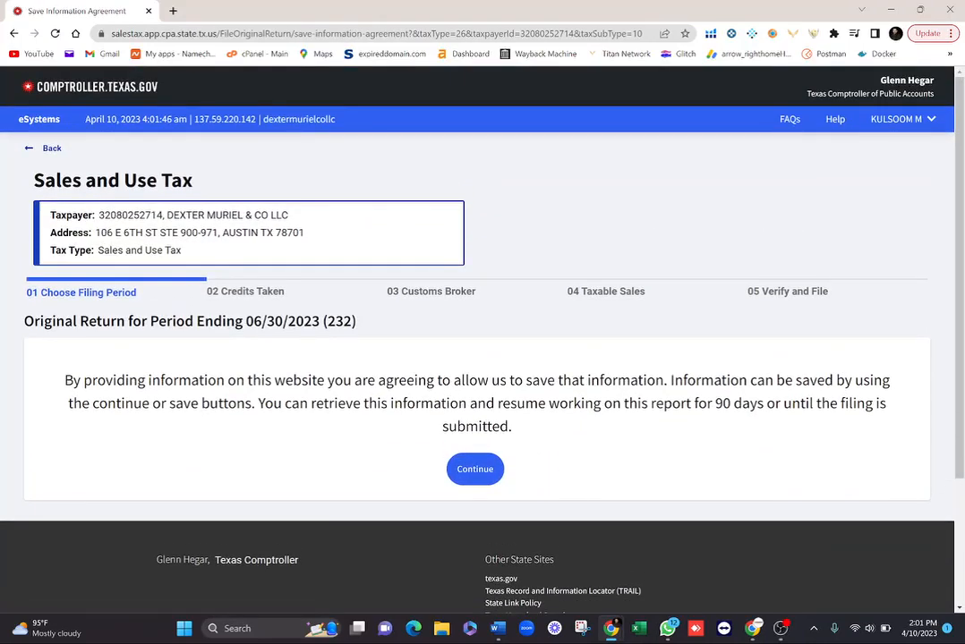
- Accept the saved-information agreement and answer No to both the credits taken and customs broker refund questions
{"action": "left_click", "coordinate": [472, 470]}
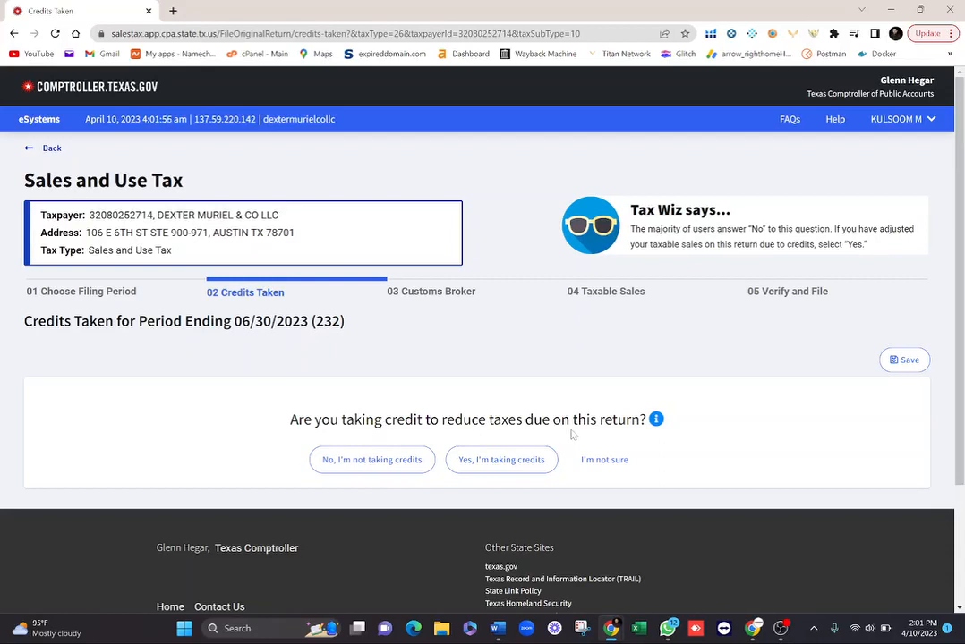
{"action": "left_click", "coordinate": [363, 461]}
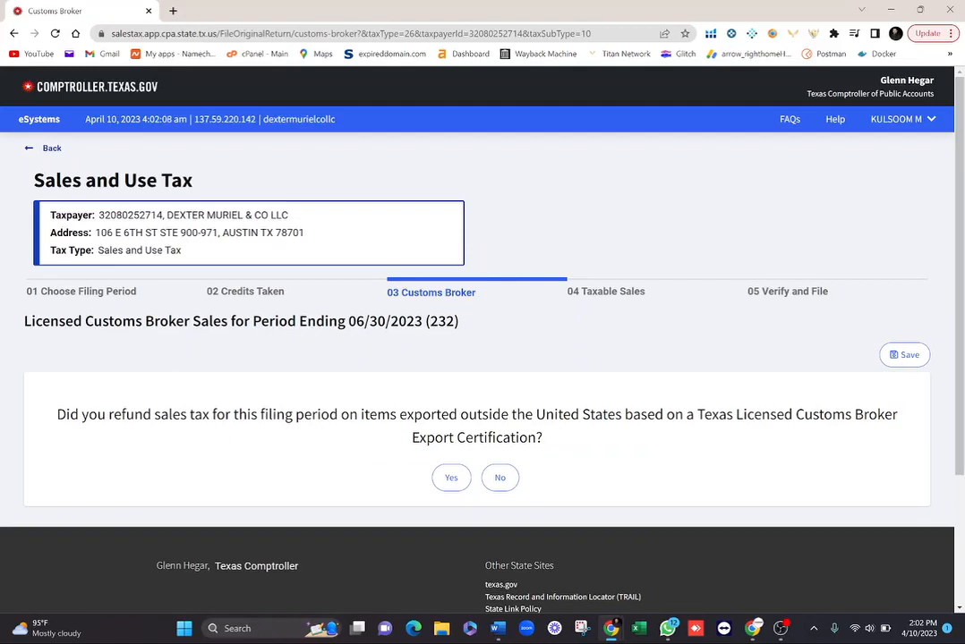
{"action": "left_click", "coordinate": [499, 477]}
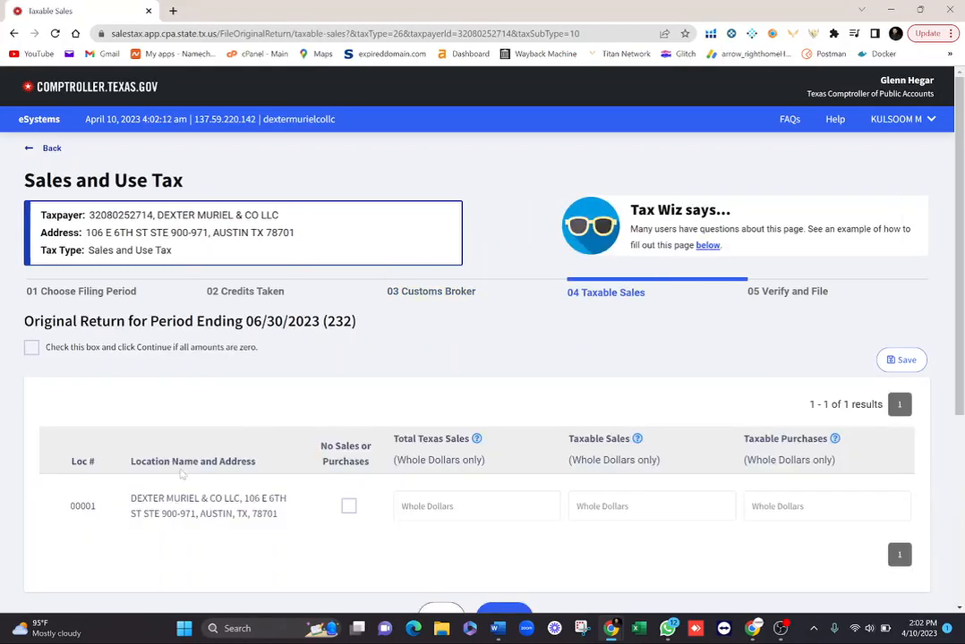
- Mark location 00001 as having no sales or purchases and continue to the Verify and File stage
{"action": "scroll", "coordinate": [182, 474], "scroll_direction": "down", "scroll_amount": 1}
{"action": "scroll", "coordinate": [289, 391], "scroll_direction": "up", "scroll_amount": 1}
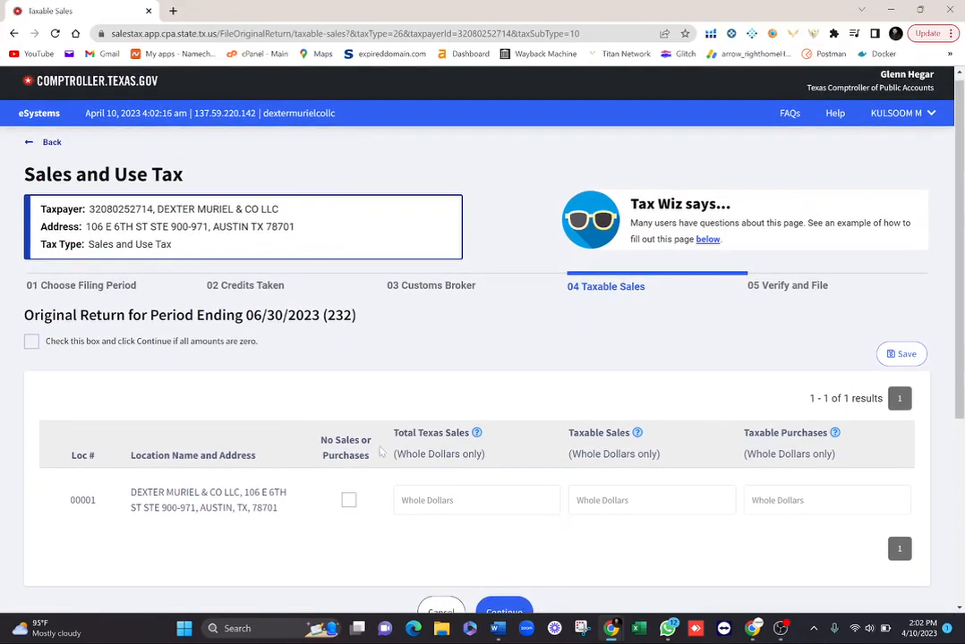
{"action": "scroll", "coordinate": [437, 500], "scroll_direction": "down", "scroll_amount": 1}
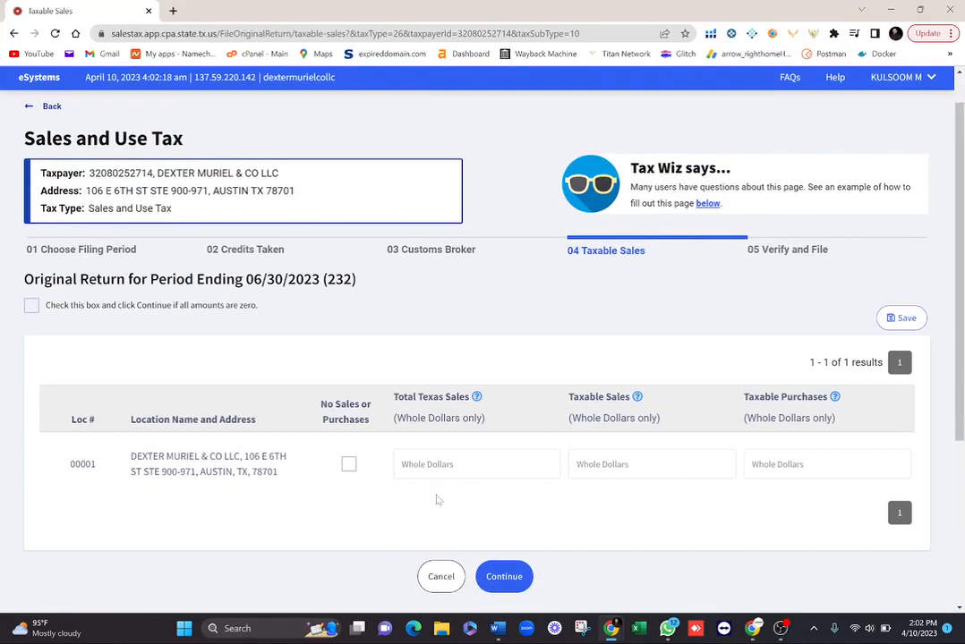
{"action": "left_click", "coordinate": [348, 464]}
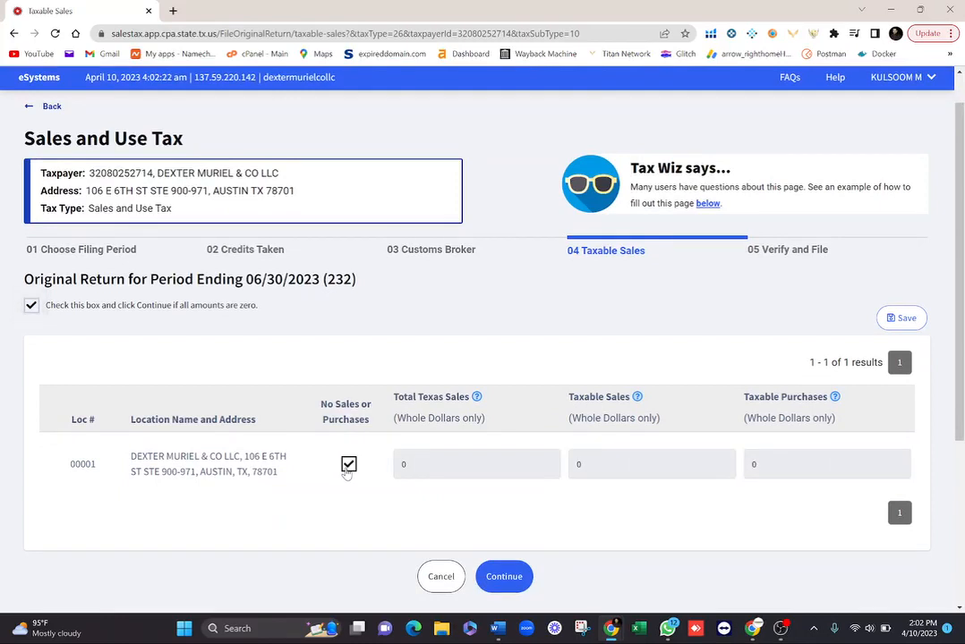
{"action": "left_click", "coordinate": [501, 574]}
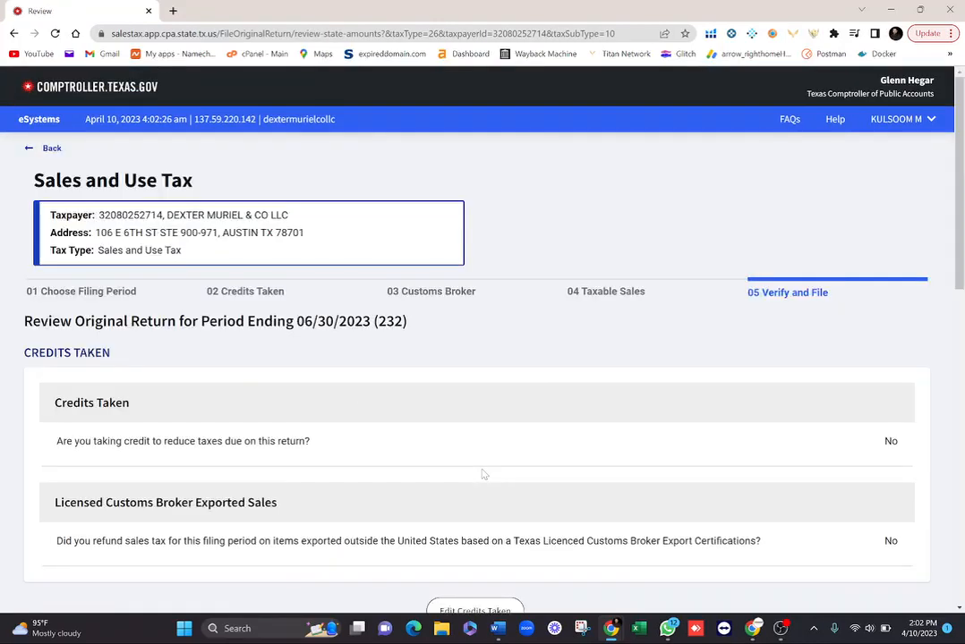
- Review the original return for the period ending 06/30/2023, covering credits taken, the location summary and the total amount due and payable
{"action": "scroll", "coordinate": [483, 475], "scroll_direction": "down", "scroll_amount": 3}
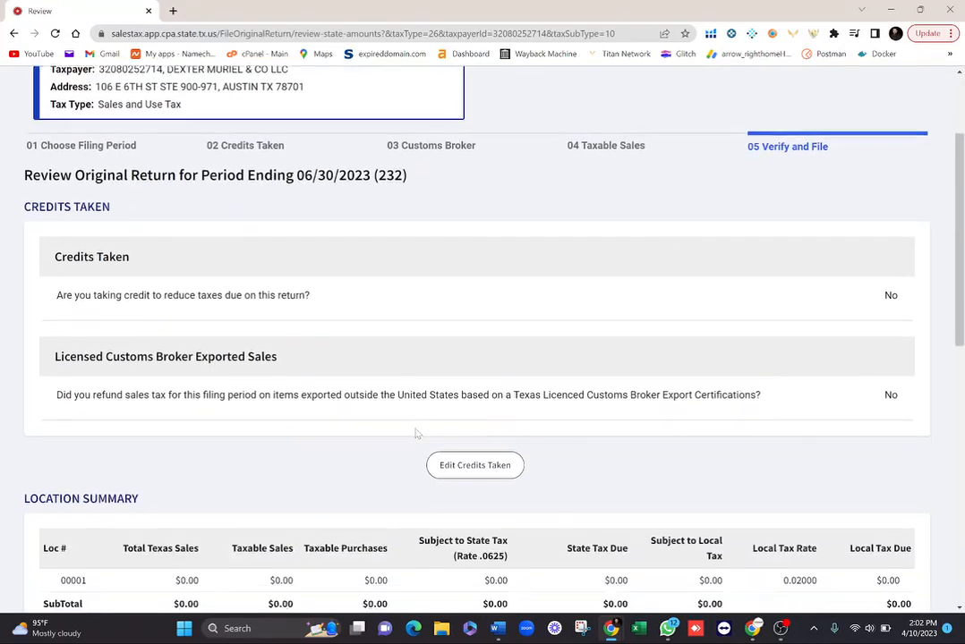
{"action": "scroll", "coordinate": [416, 433], "scroll_direction": "down", "scroll_amount": 3}
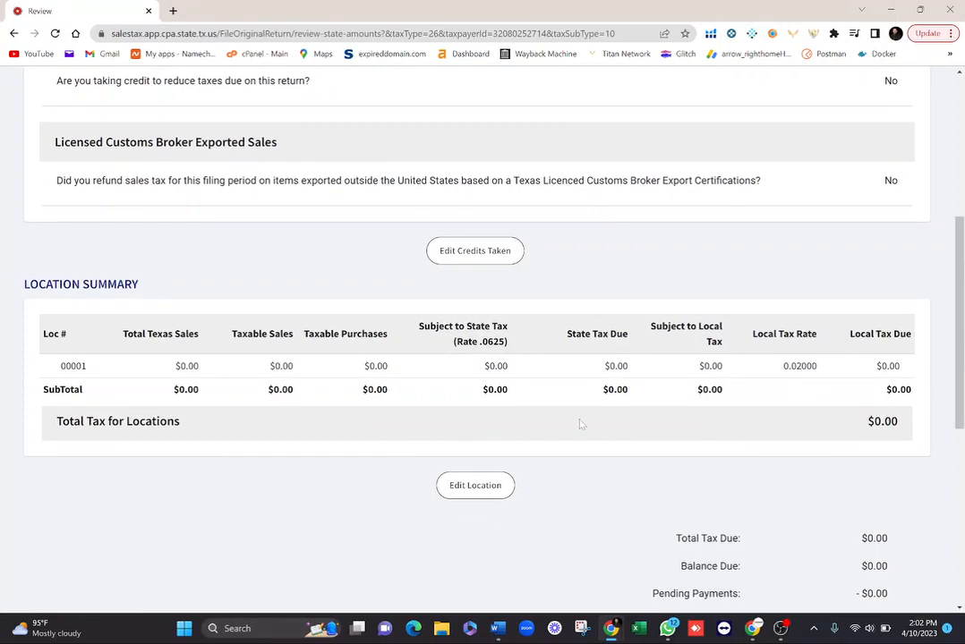
{"action": "scroll", "coordinate": [579, 487], "scroll_direction": "down", "scroll_amount": 3}
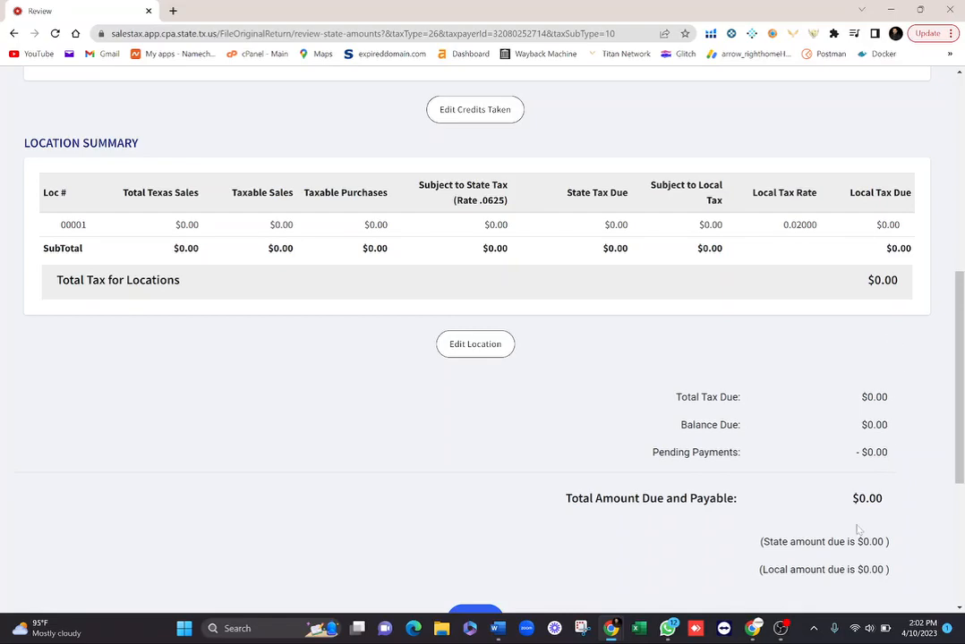
{"action": "scroll", "coordinate": [873, 403], "scroll_direction": "up", "scroll_amount": 1}
{"action": "scroll", "coordinate": [873, 402], "scroll_direction": "down", "scroll_amount": 3}
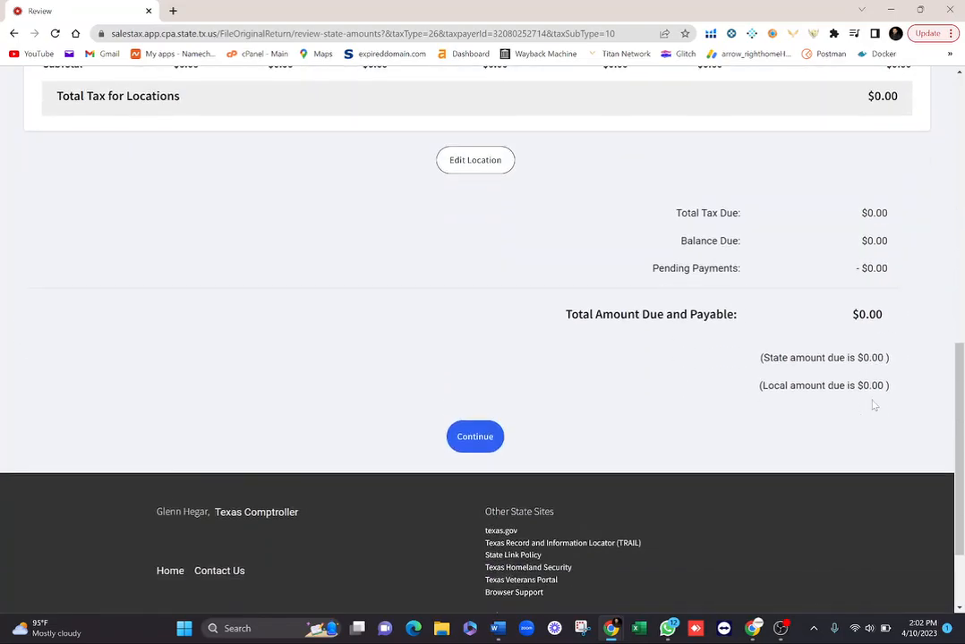
{"action": "scroll", "coordinate": [873, 402], "scroll_direction": "up", "scroll_amount": 3}
{"action": "scroll", "coordinate": [874, 406], "scroll_direction": "up", "scroll_amount": 1}
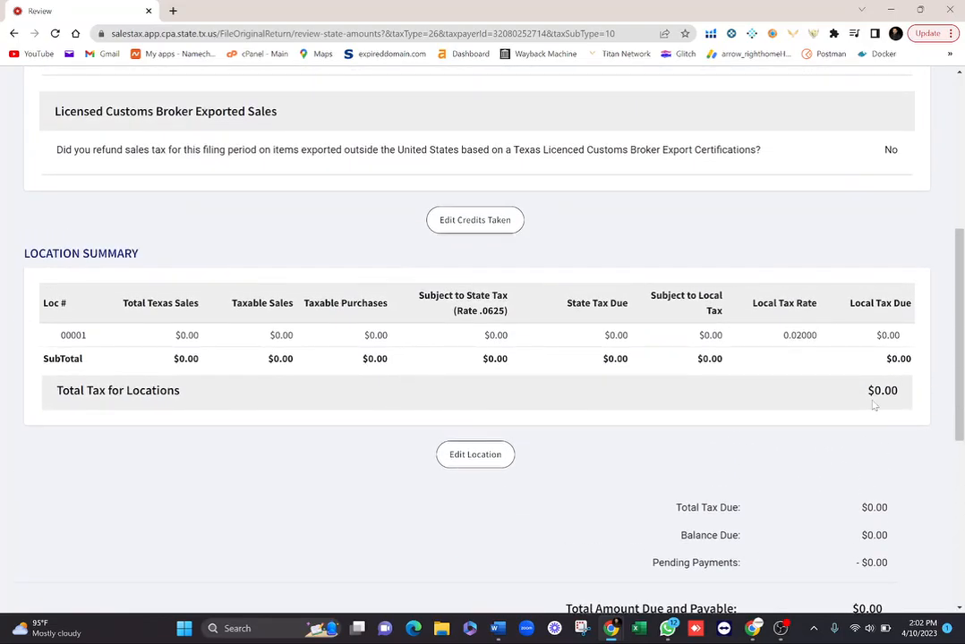
{"action": "scroll", "coordinate": [873, 406], "scroll_direction": "down", "scroll_amount": 4}
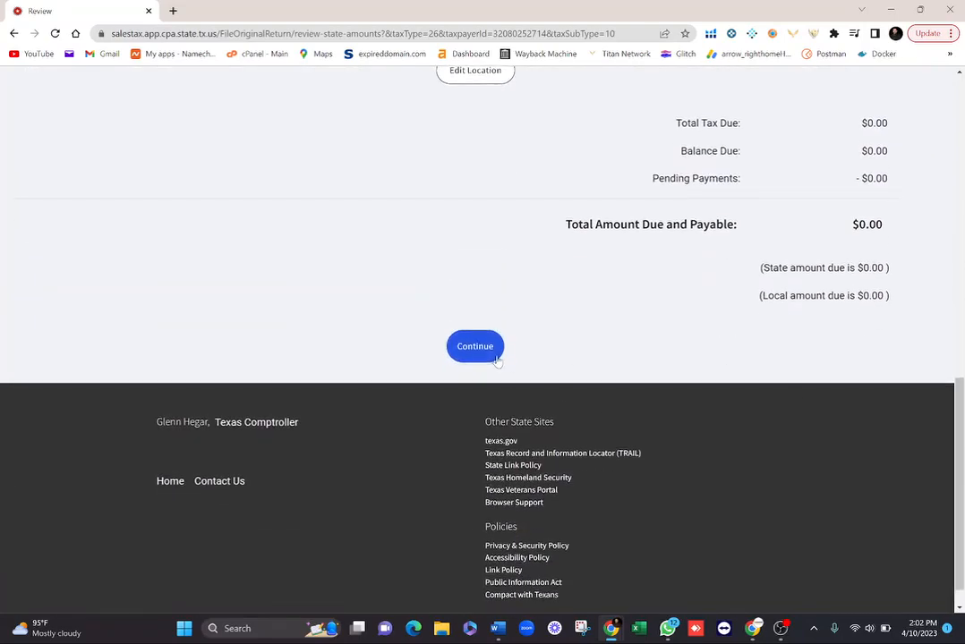
{"action": "scroll", "coordinate": [616, 347], "scroll_direction": "up", "scroll_amount": 9}
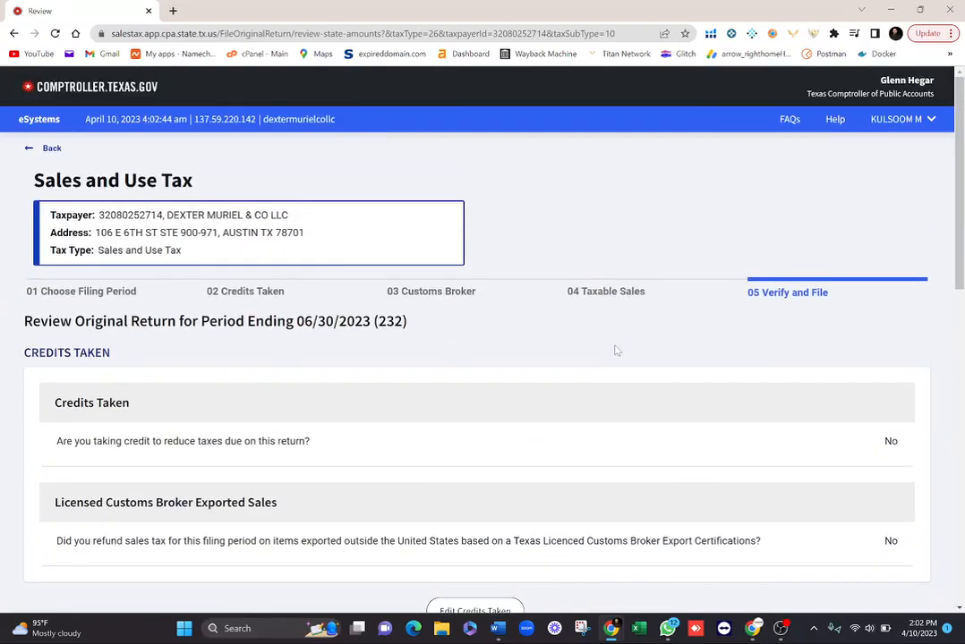
- Go back from the Verify and File stage to the Sales and Use Tax main menu and log out of eSystems
{"action": "left_click", "coordinate": [25, 154]}
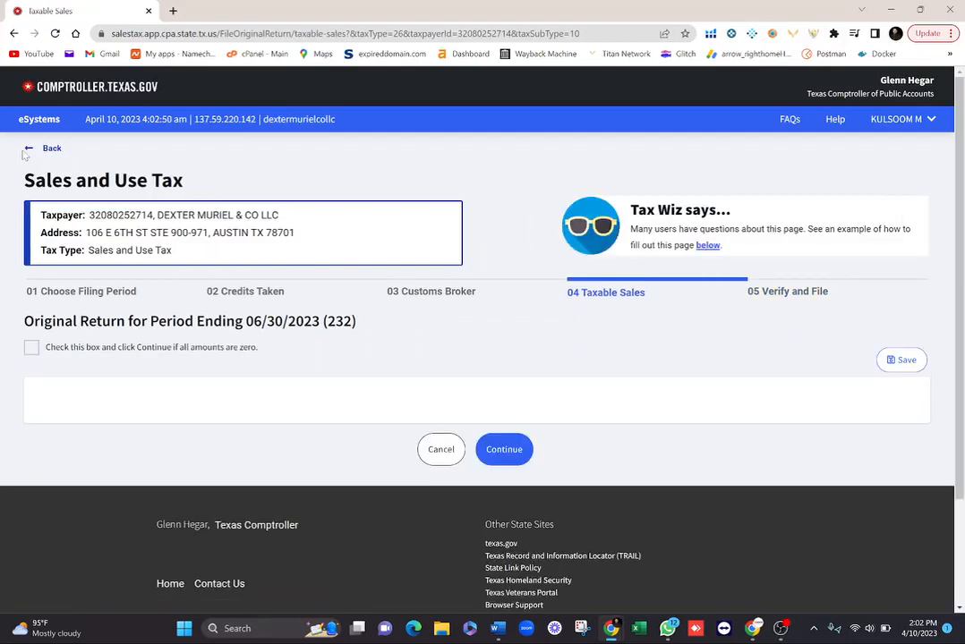
{"action": "left_click", "coordinate": [27, 153]}
{"action": "left_click", "coordinate": [29, 152]}
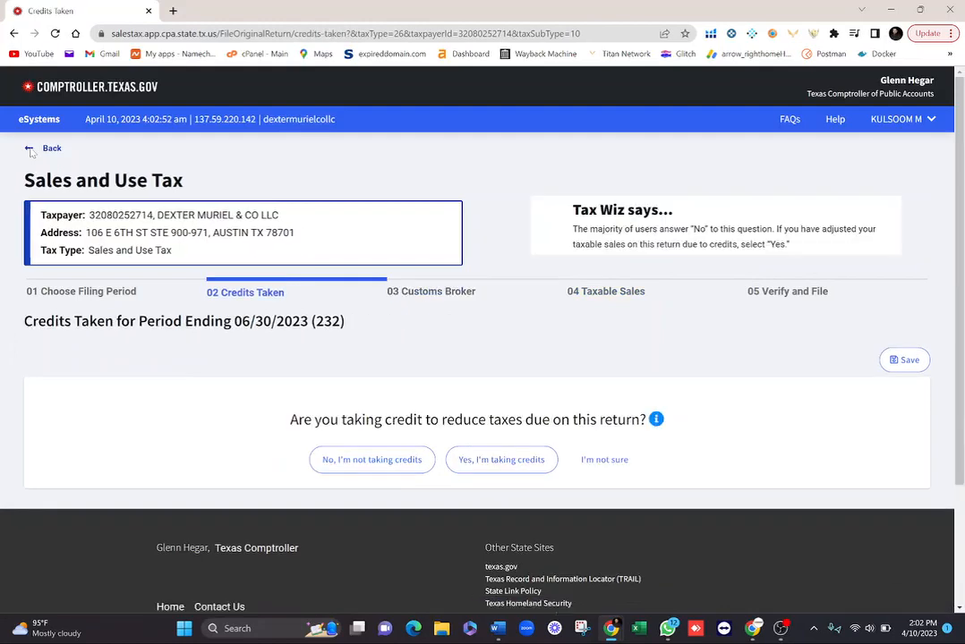
{"action": "left_click", "coordinate": [29, 152]}
{"action": "left_click", "coordinate": [29, 153]}
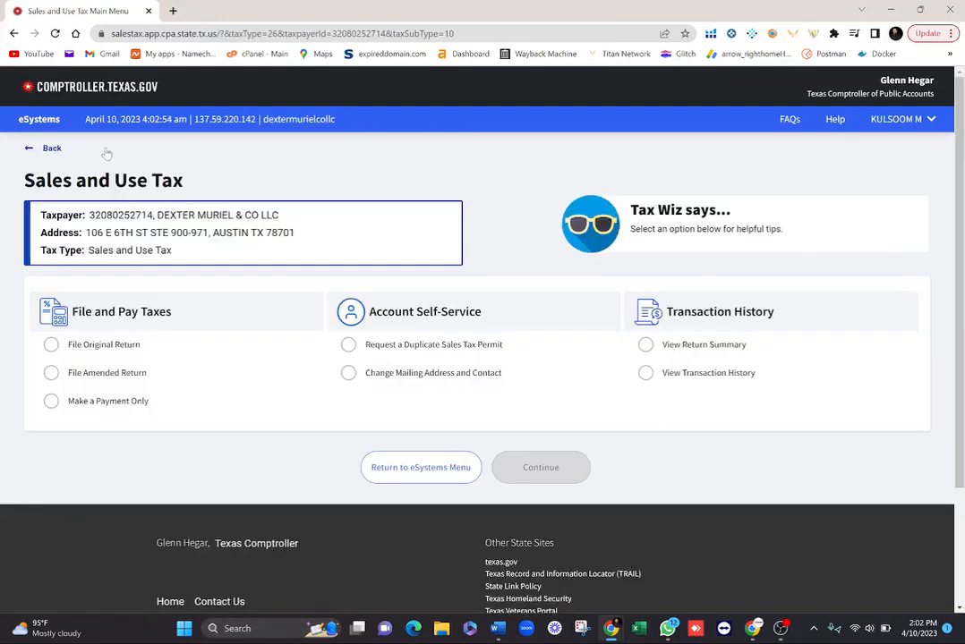
{"action": "left_click", "coordinate": [909, 120]}
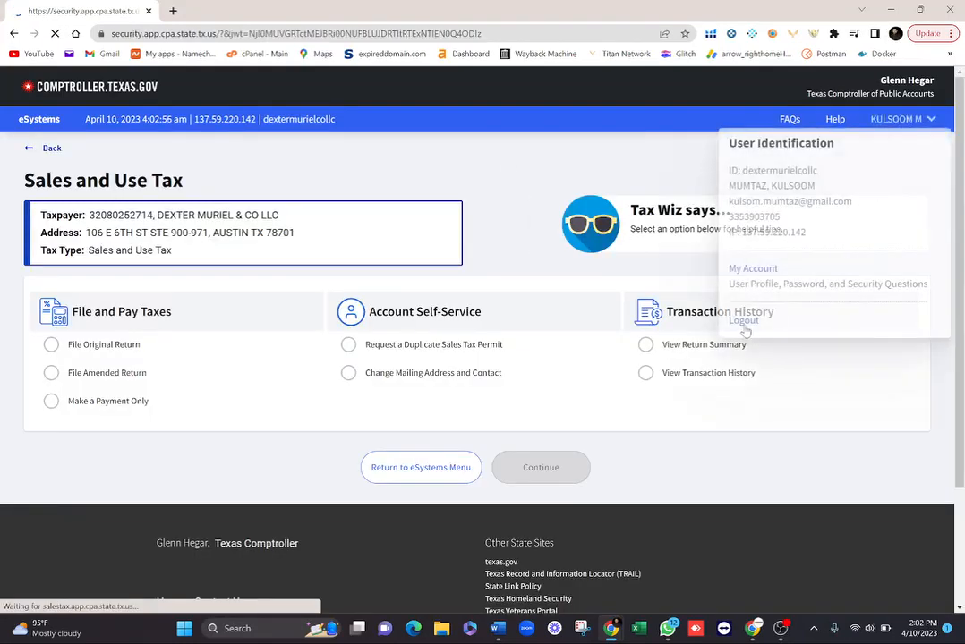
- Search the computer for "itin", open the Application for ITIN folder and open the Payment Confirmation(1) PDF
{"action": "key", "text": "super+d"}
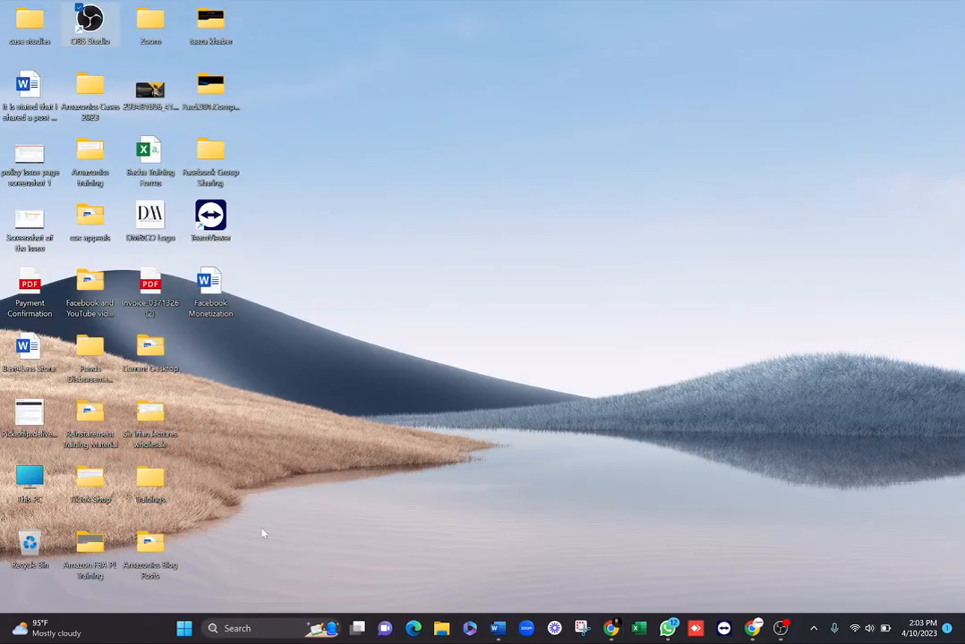
{"action": "left_click", "coordinate": [243, 629]}
{"action": "type", "text": "itin"}
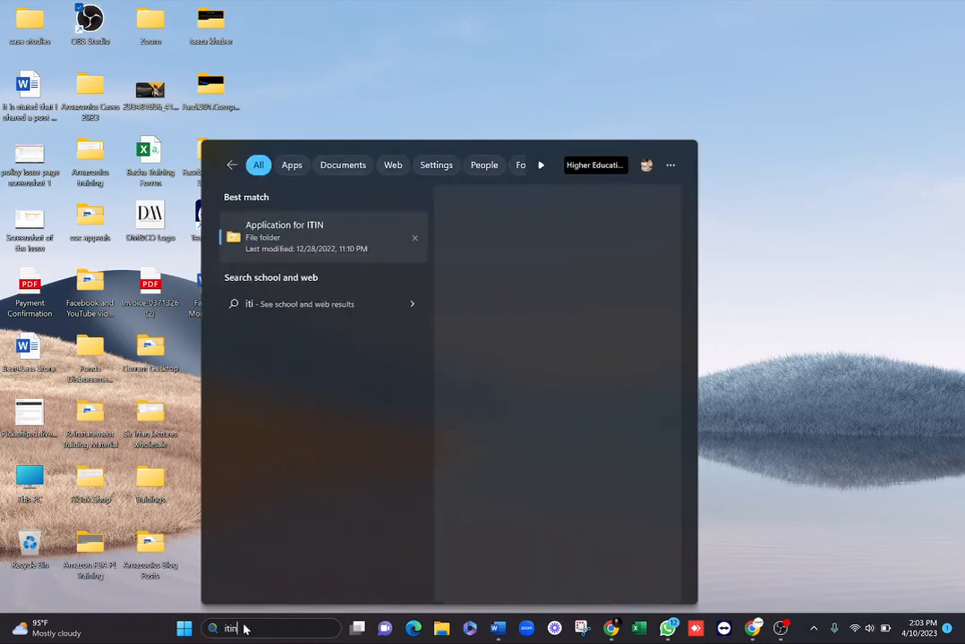
{"action": "key", "text": "Return"}
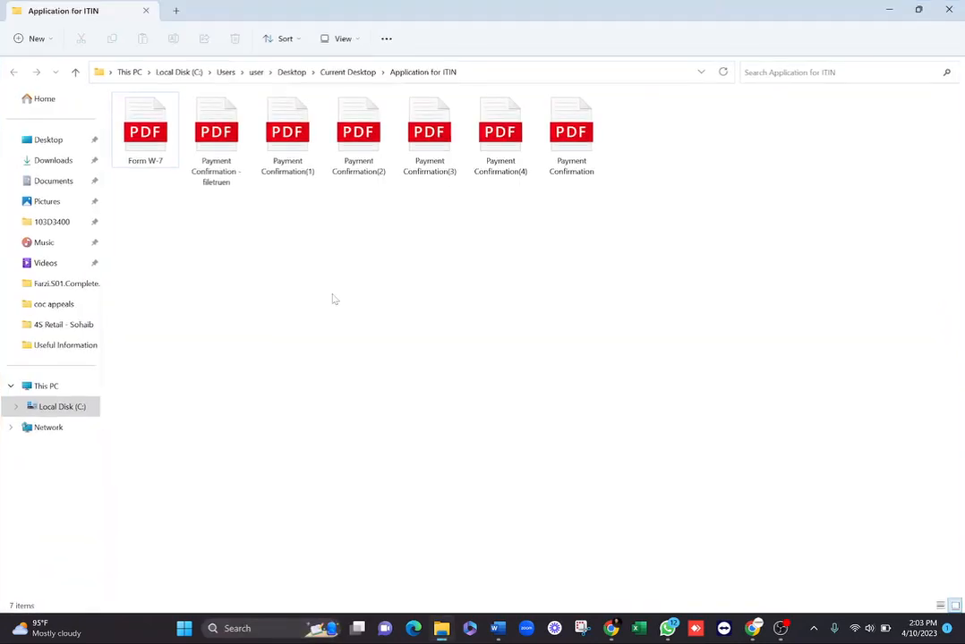
{"action": "double_click", "coordinate": [288, 134]}
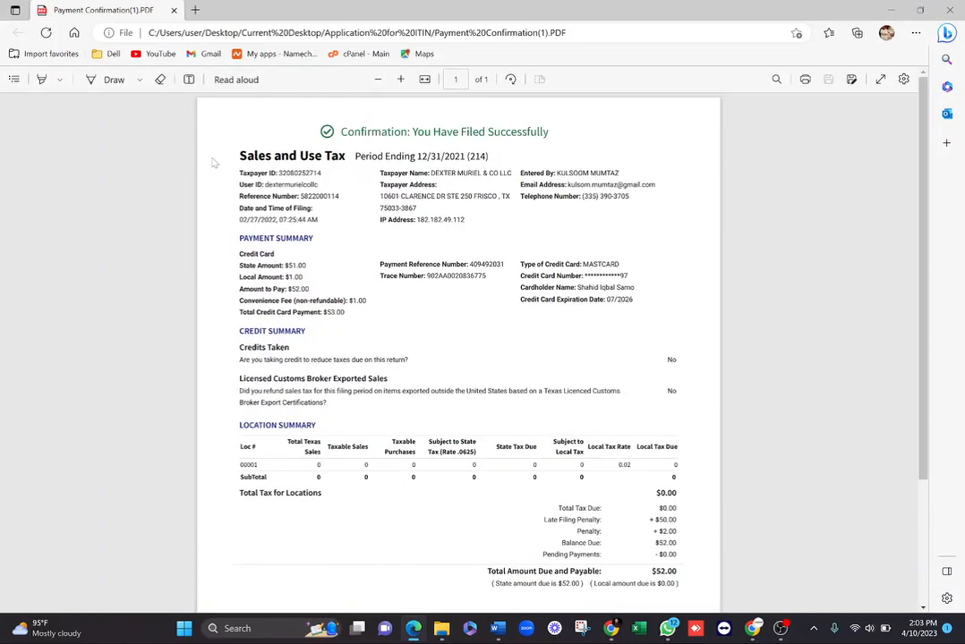
- Examine the total amount due and payable, the late filing penalty and the additional penalty on the payment confirmation
{"action": "scroll", "coordinate": [215, 163], "scroll_direction": "up", "scroll_amount": 3}
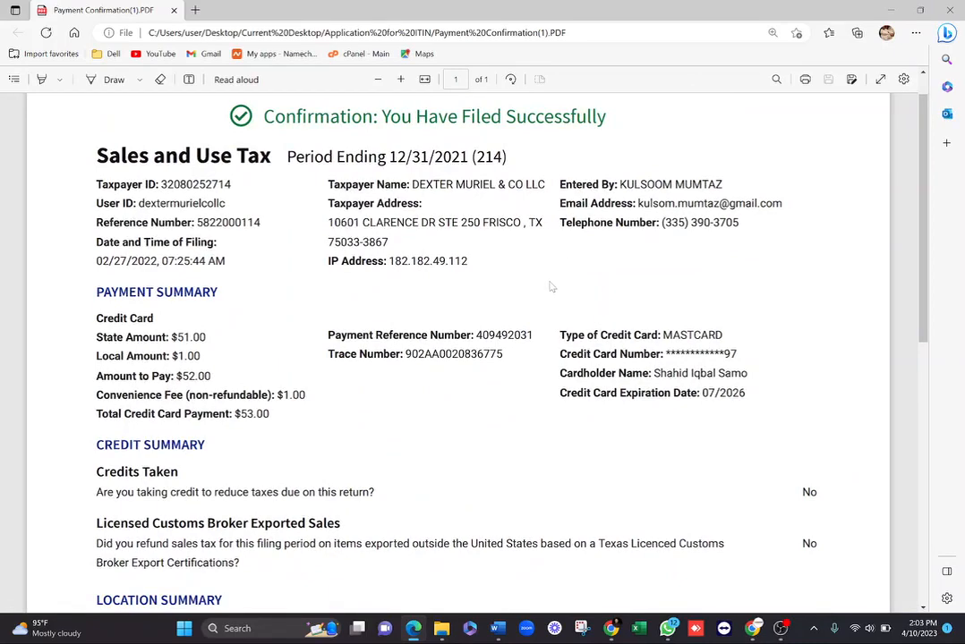
{"action": "scroll", "coordinate": [552, 286], "scroll_direction": "down", "scroll_amount": 5}
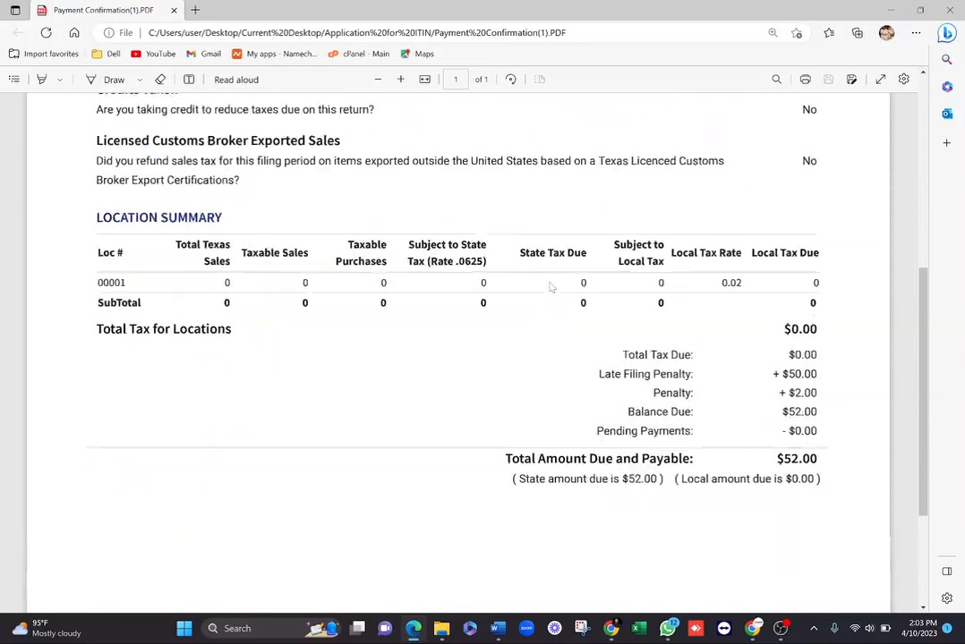
{"action": "scroll", "coordinate": [551, 286], "scroll_direction": "down", "scroll_amount": 1}
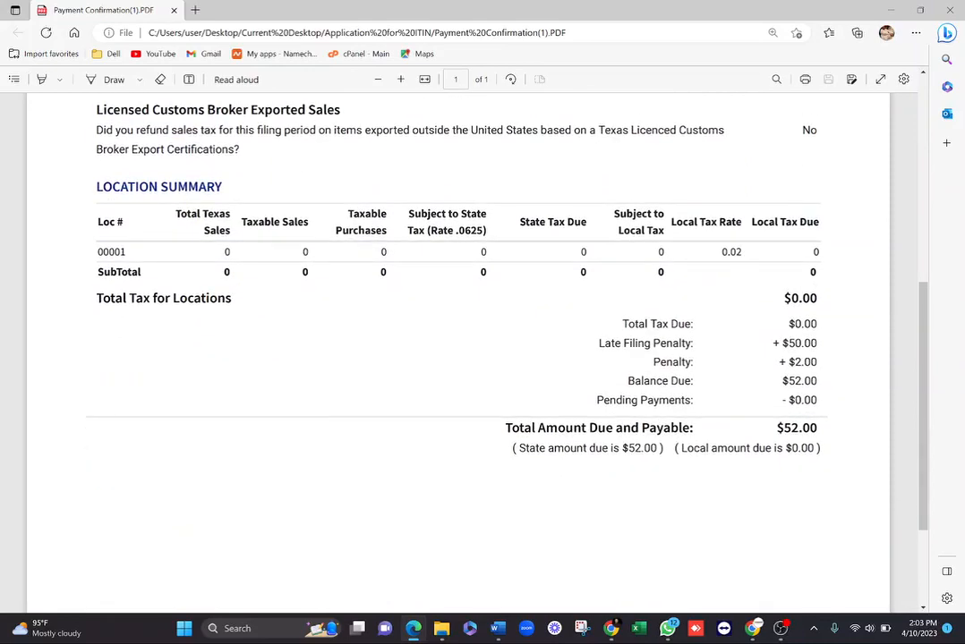
{"action": "left_click_drag", "start_coordinate": [777, 428], "coordinate": [817, 429]}
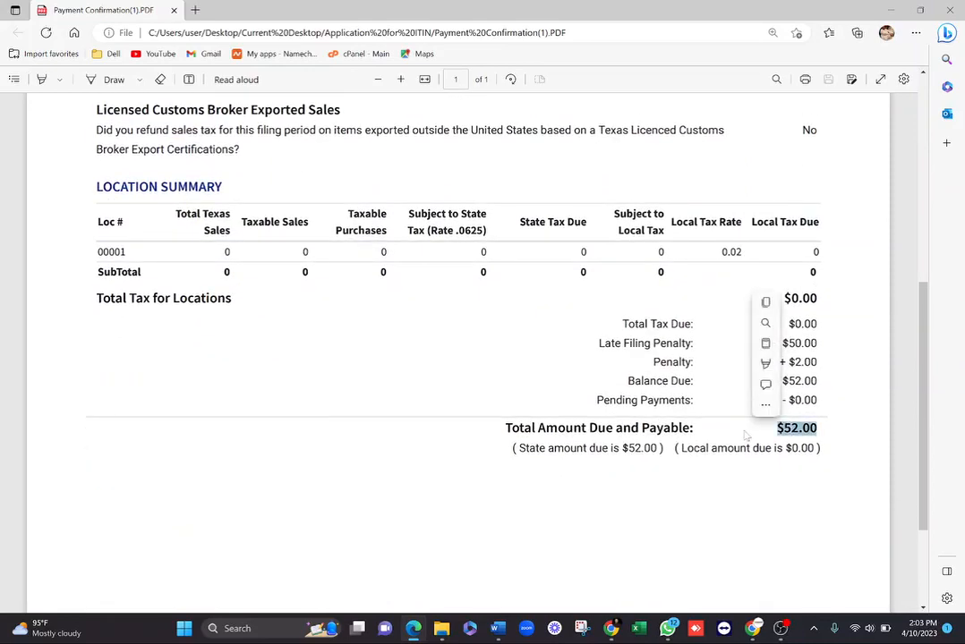
{"action": "left_click", "coordinate": [640, 487]}
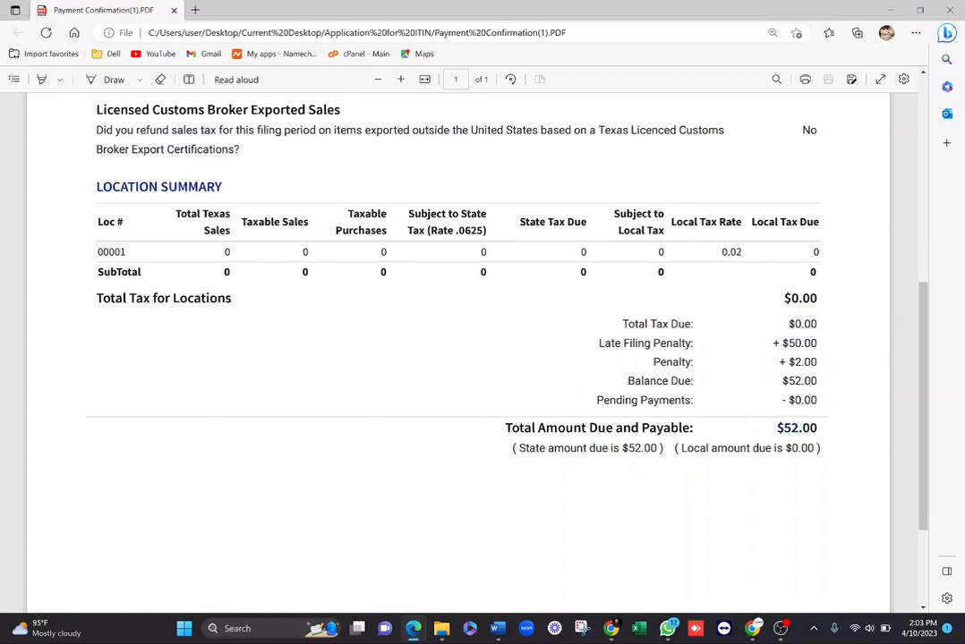
{"action": "left_click_drag", "start_coordinate": [599, 344], "coordinate": [816, 344]}
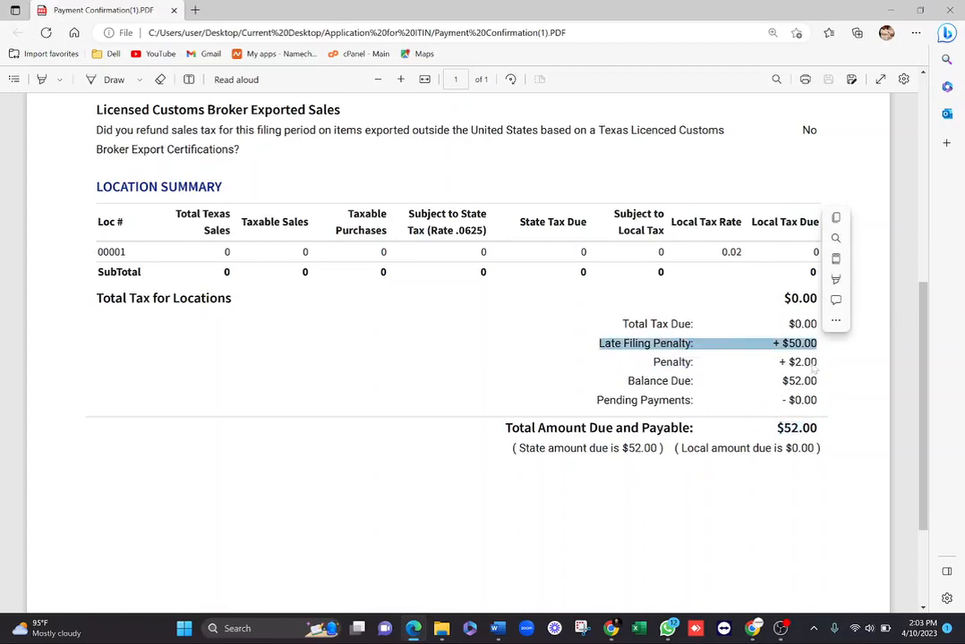
{"action": "left_click_drag", "start_coordinate": [653, 361], "coordinate": [816, 363]}
{"action": "left_click", "coordinate": [740, 403]}
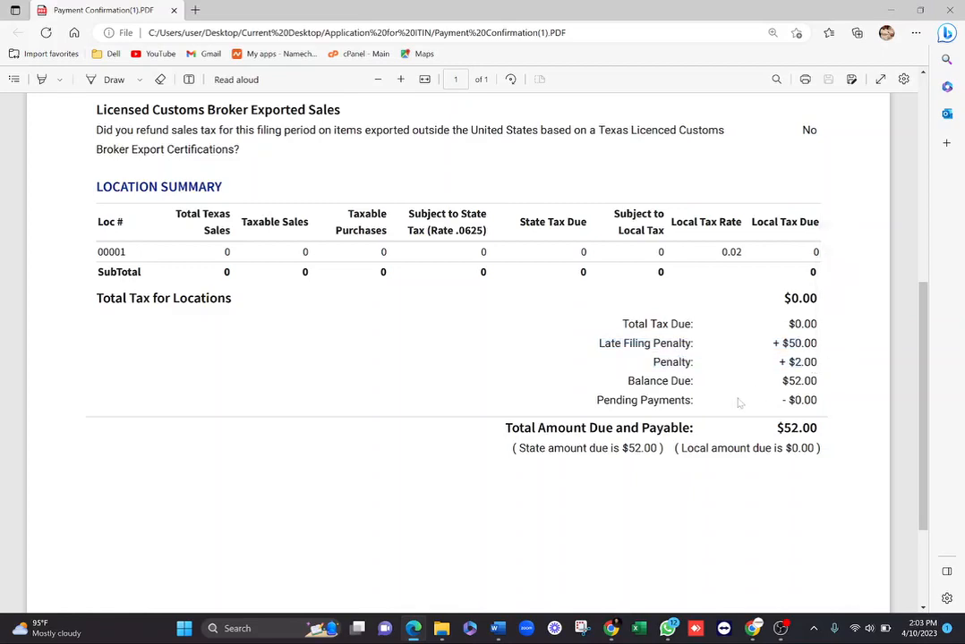
- Examine the date of filing against the period ending date on the payment confirmation
{"action": "scroll", "coordinate": [739, 404], "scroll_direction": "up", "scroll_amount": 5}
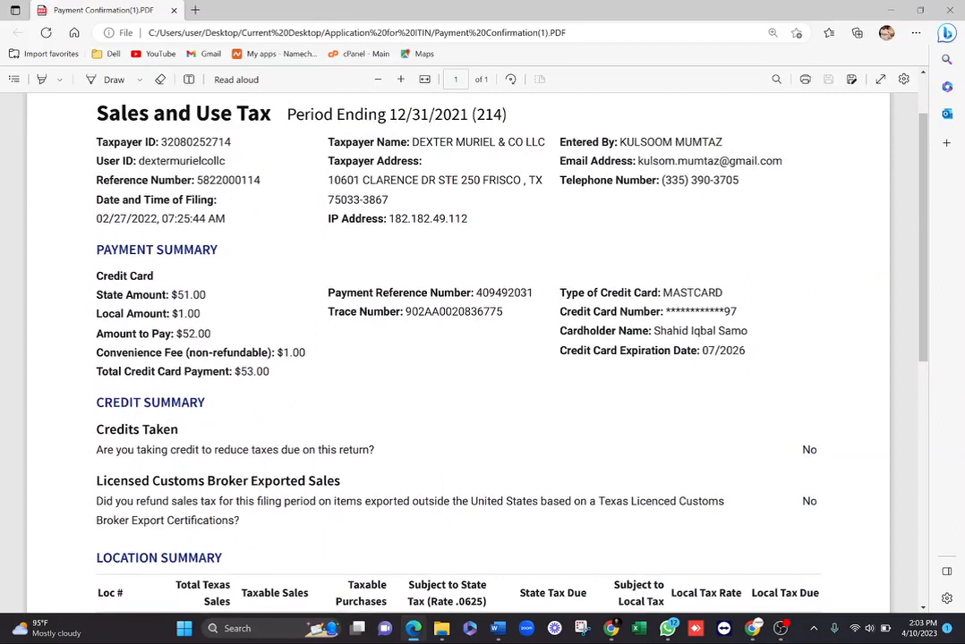
{"action": "left_click_drag", "start_coordinate": [96, 218], "coordinate": [158, 219]}
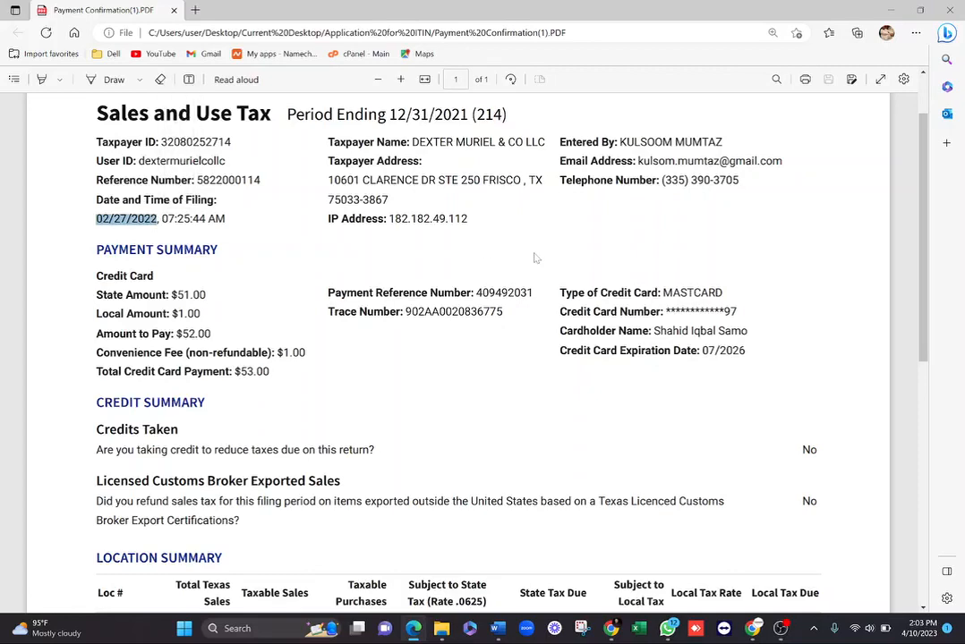
{"action": "scroll", "coordinate": [792, 228], "scroll_direction": "down", "scroll_amount": 2}
{"action": "scroll", "coordinate": [792, 228], "scroll_direction": "up", "scroll_amount": 3}
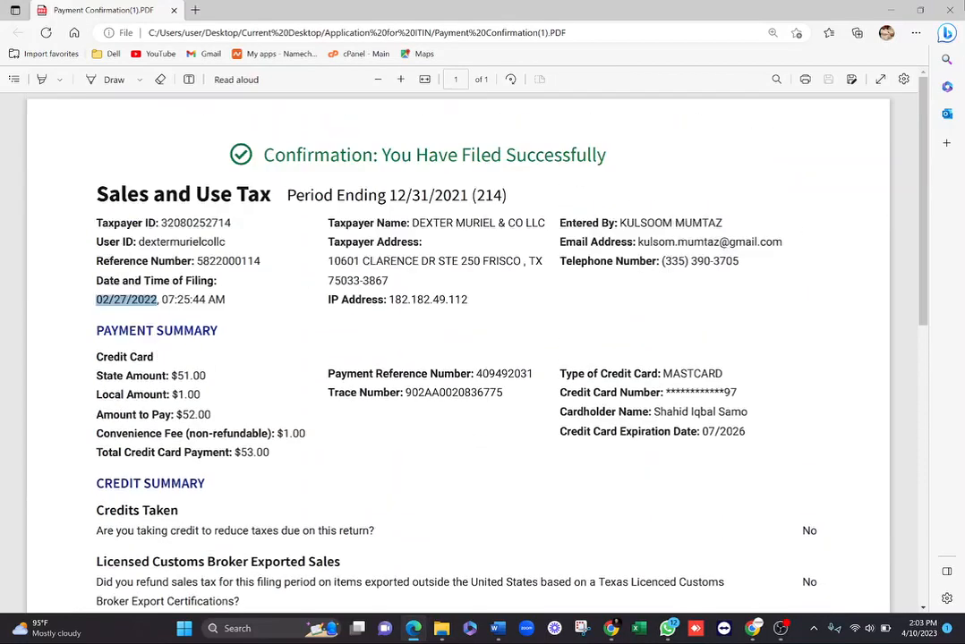
- Close the payment confirmation PDF and the Application for ITIN folder, and switch to OBS
{"action": "left_click", "coordinate": [950, 10]}
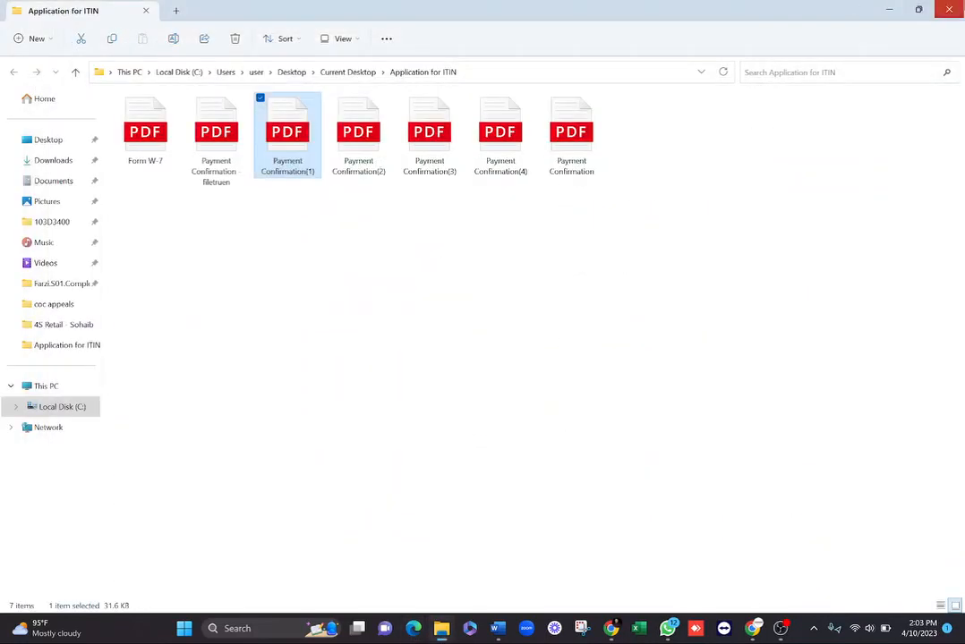
{"action": "left_click", "coordinate": [950, 9]}
{"action": "left_click", "coordinate": [782, 630]}
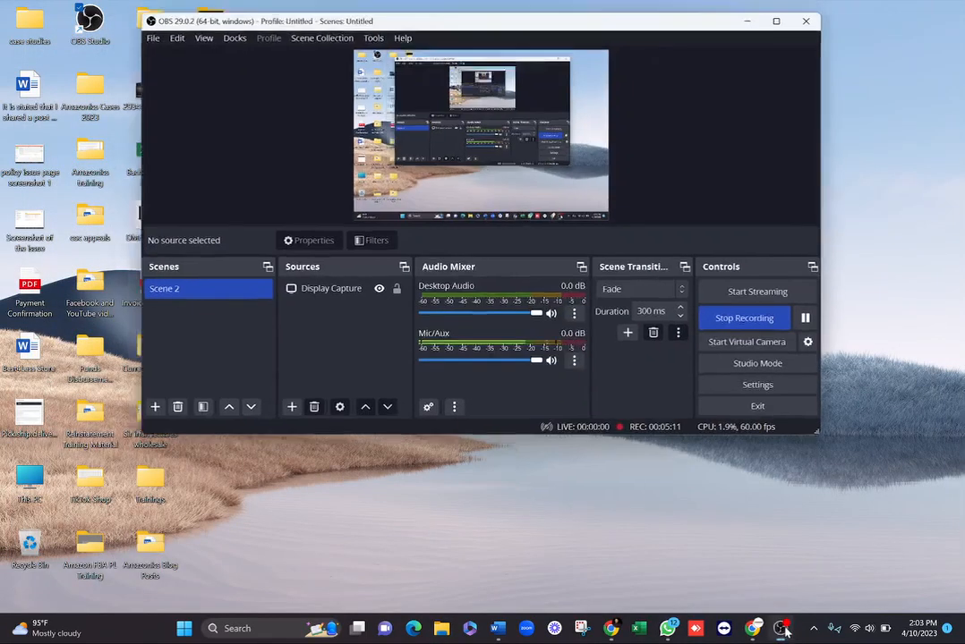